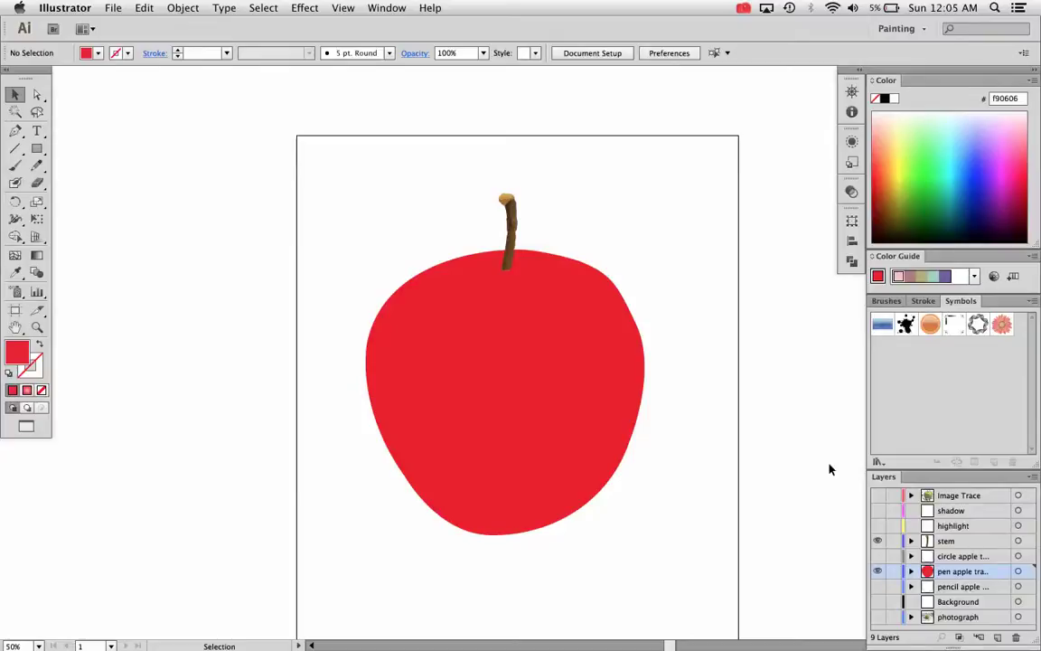
Step: Try a default gradient fill on the apple, then undo back to the flat red fill
key(a)
click(638, 380)
key(v)
key(period)
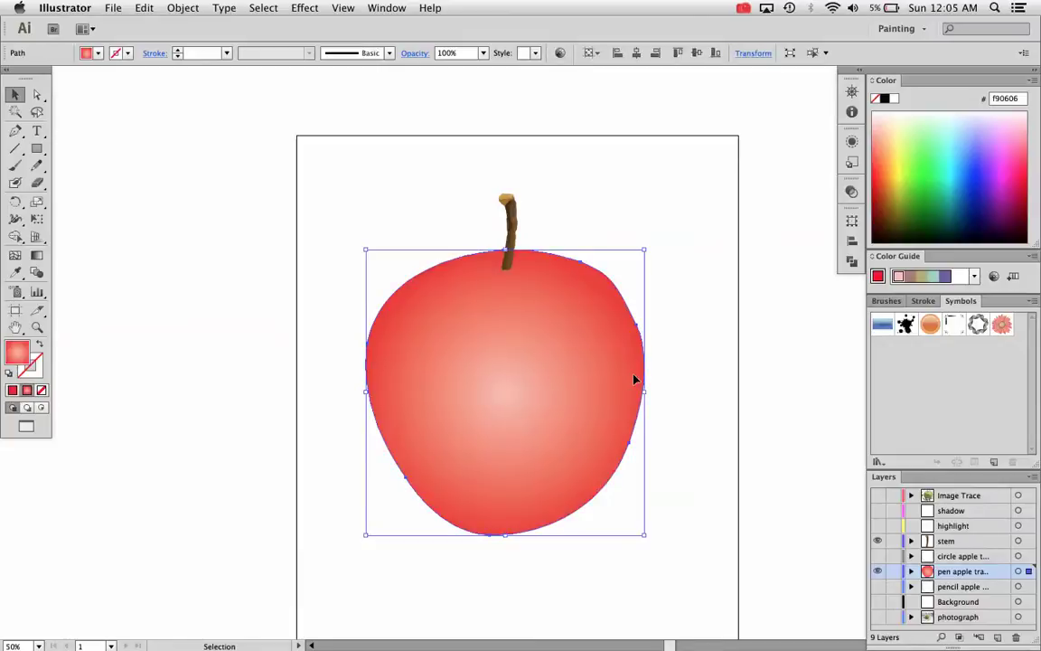
click(713, 380)
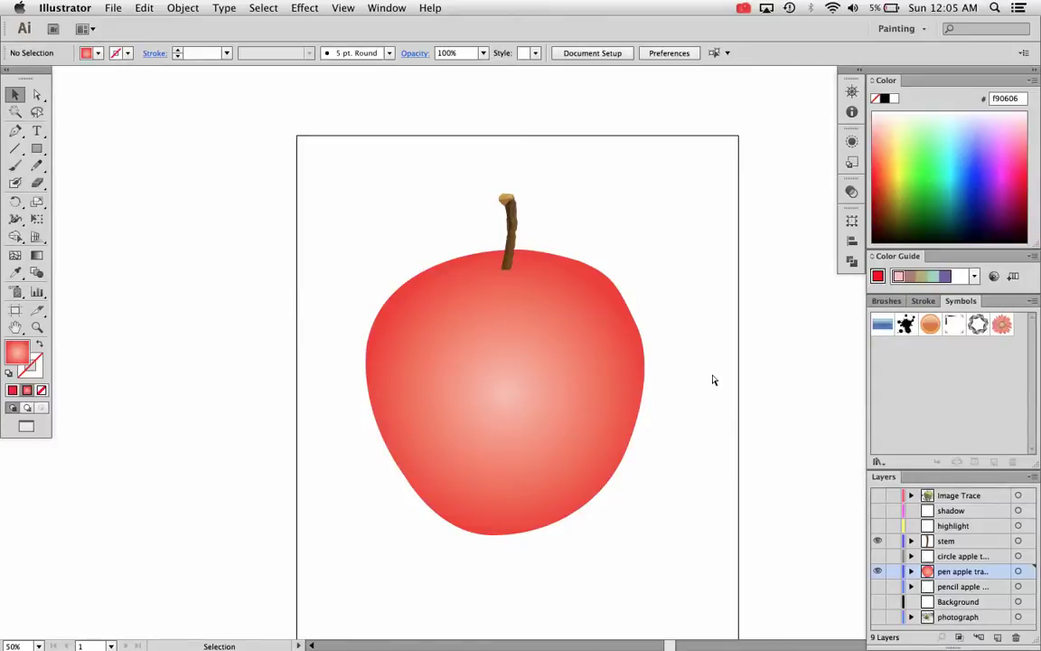
key(super)
key(super+z)
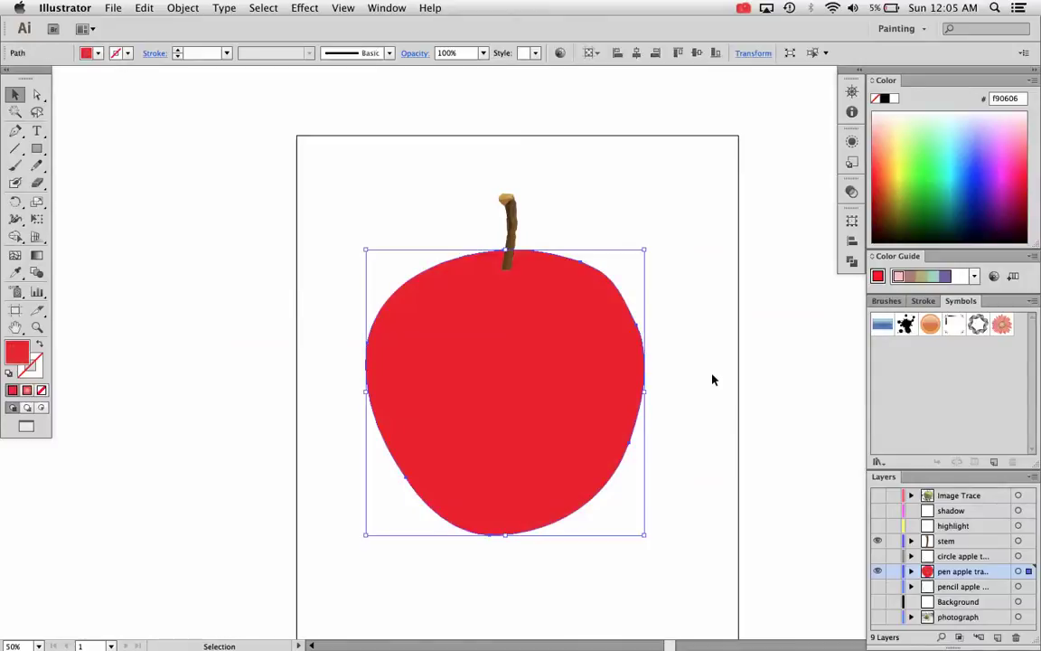
click(713, 361)
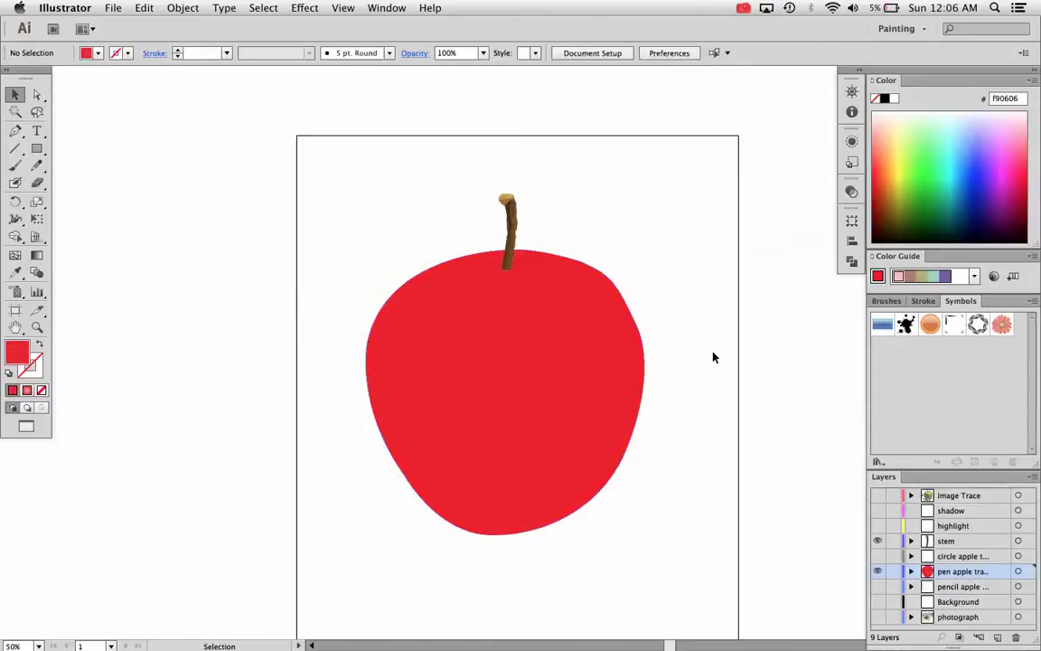
Step: Reselect the apple, zoom in on its stem, then fit the whole artboard back in view
click(573, 356)
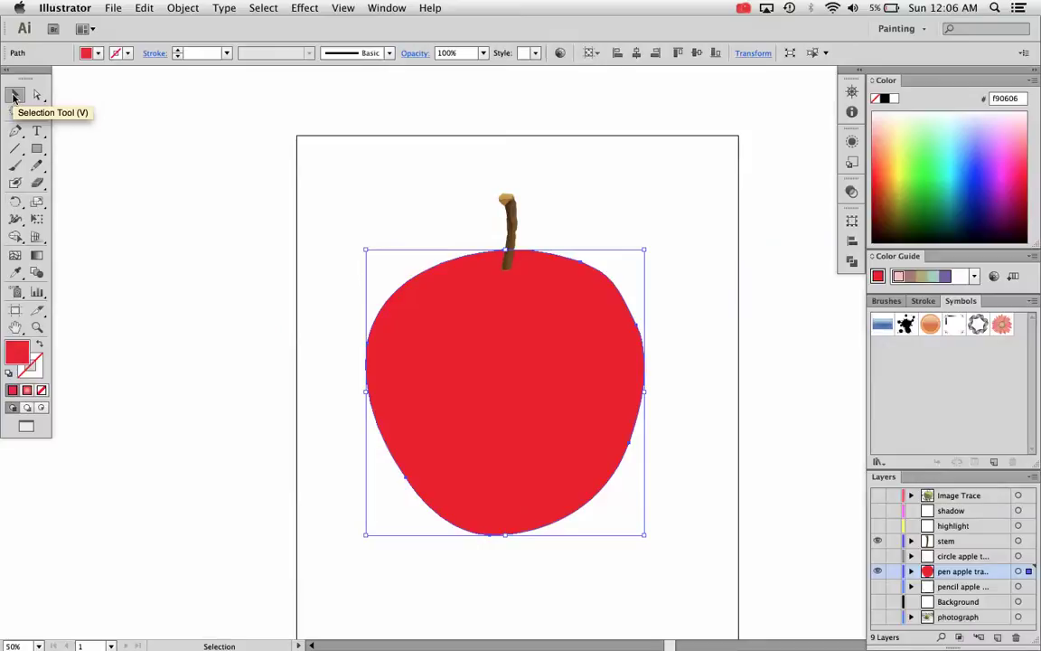
key(super+shift+a)
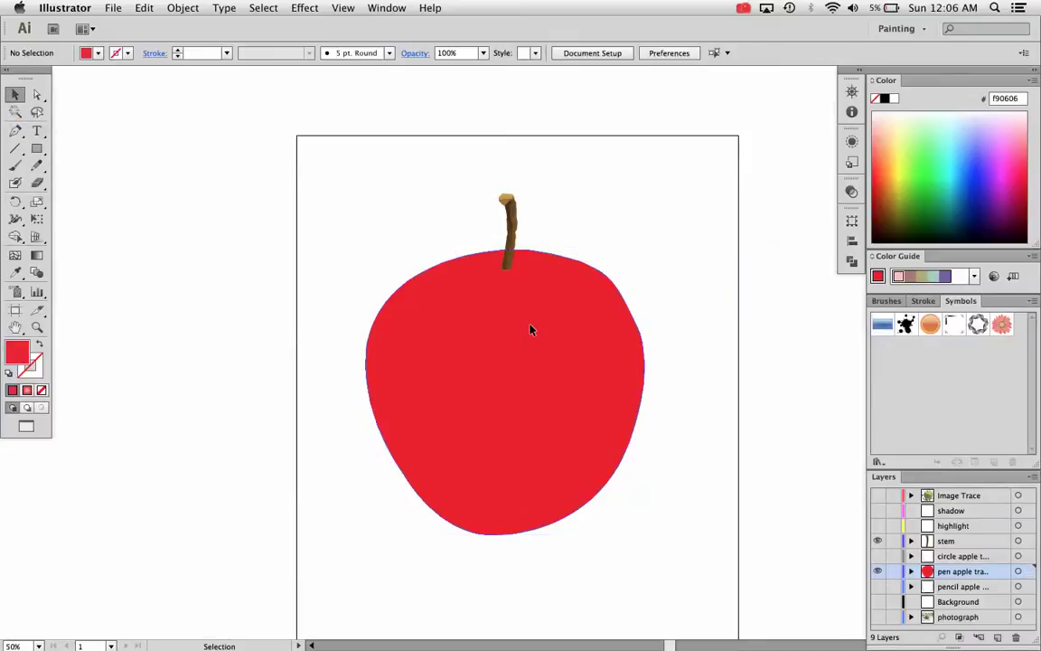
click(532, 330)
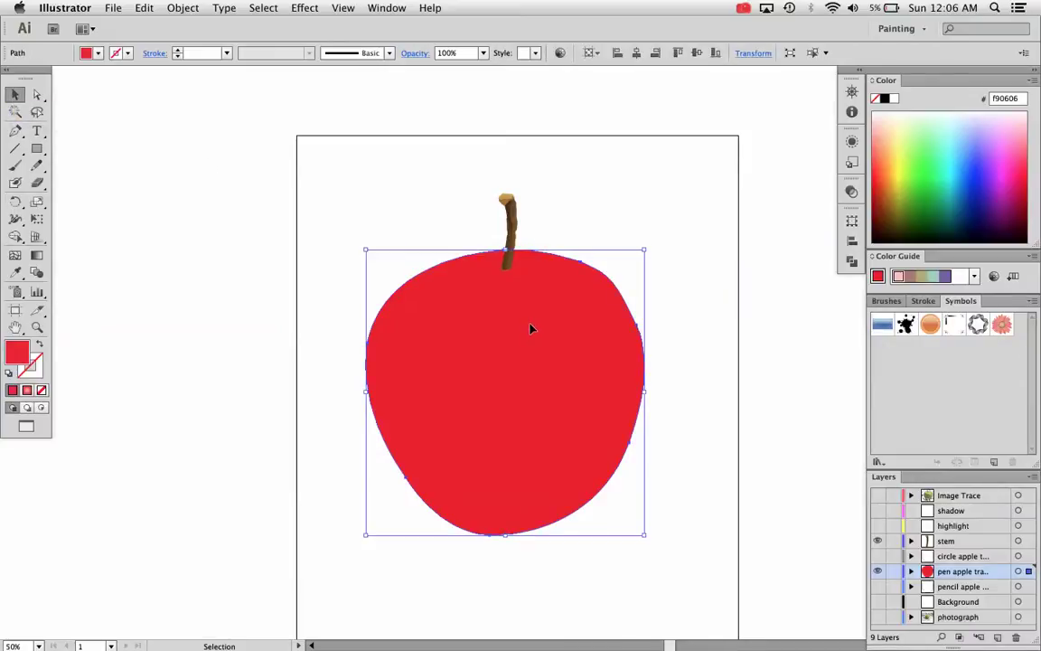
key(space)
key(super+space)
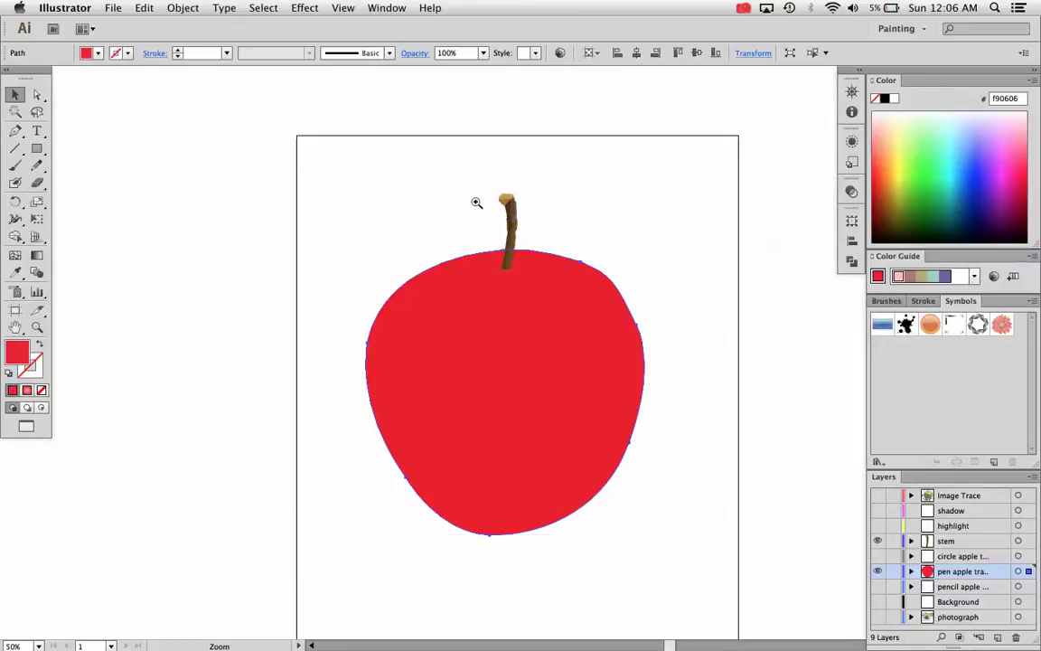
drag(477, 203, 569, 296)
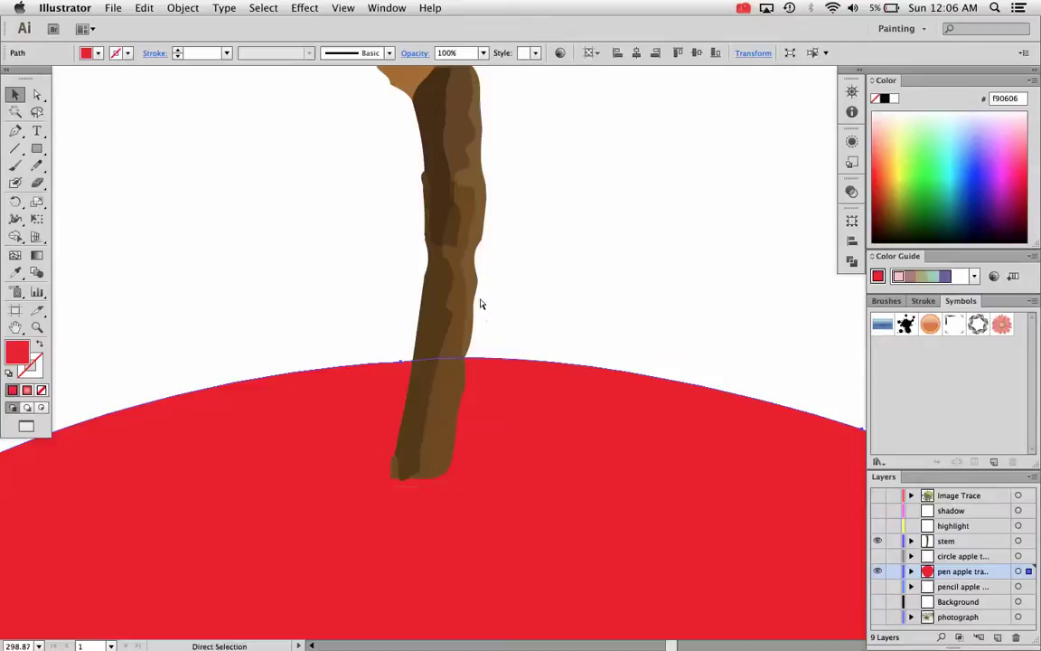
key(super+0)
key(v)
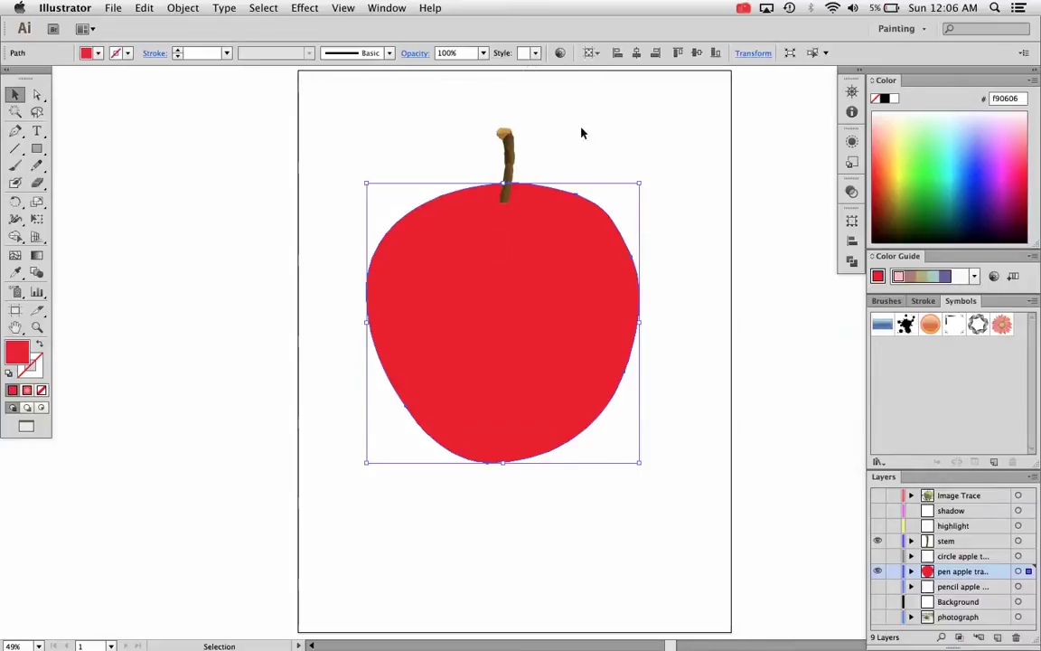
Step: Show the Gradient panel and apply the White, Black preset gradient to the apple
click(372, 8)
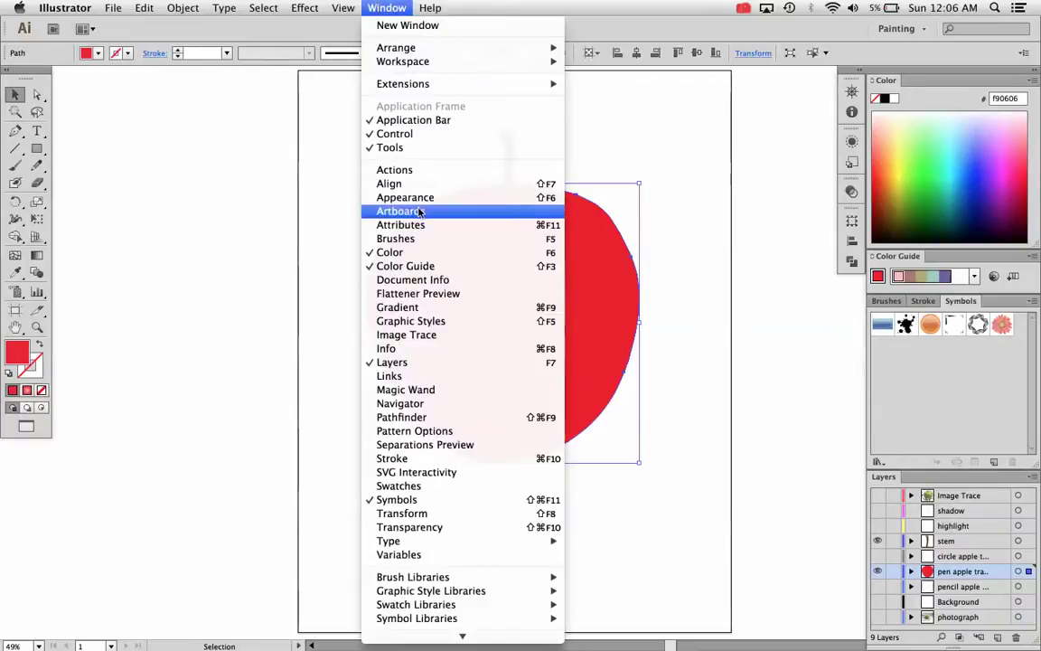
click(423, 308)
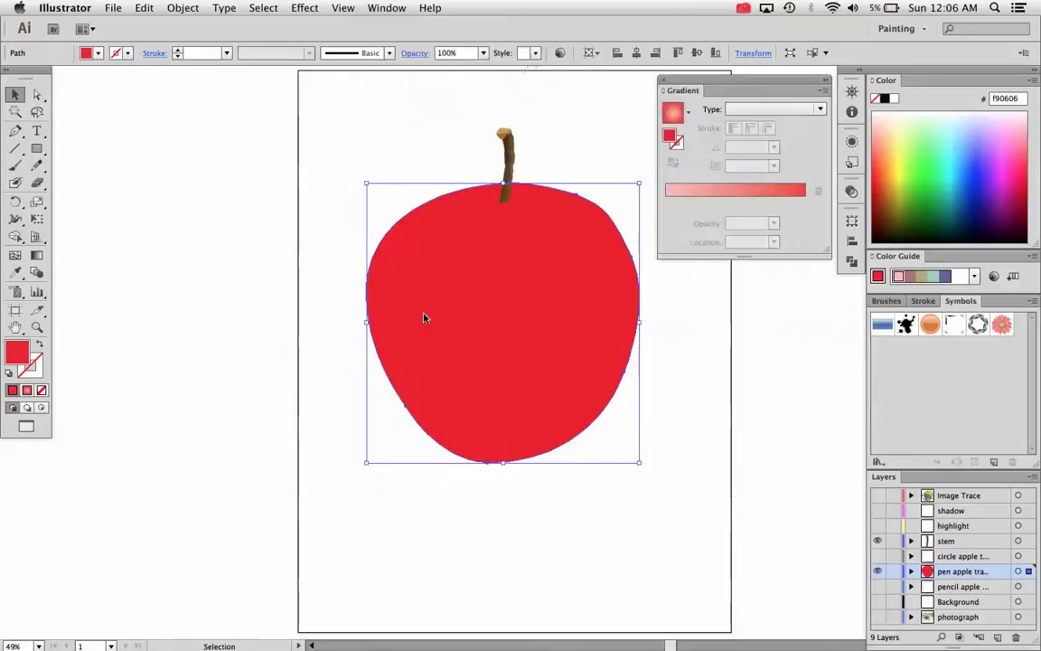
click(688, 112)
scroll(687, 161, down, 2)
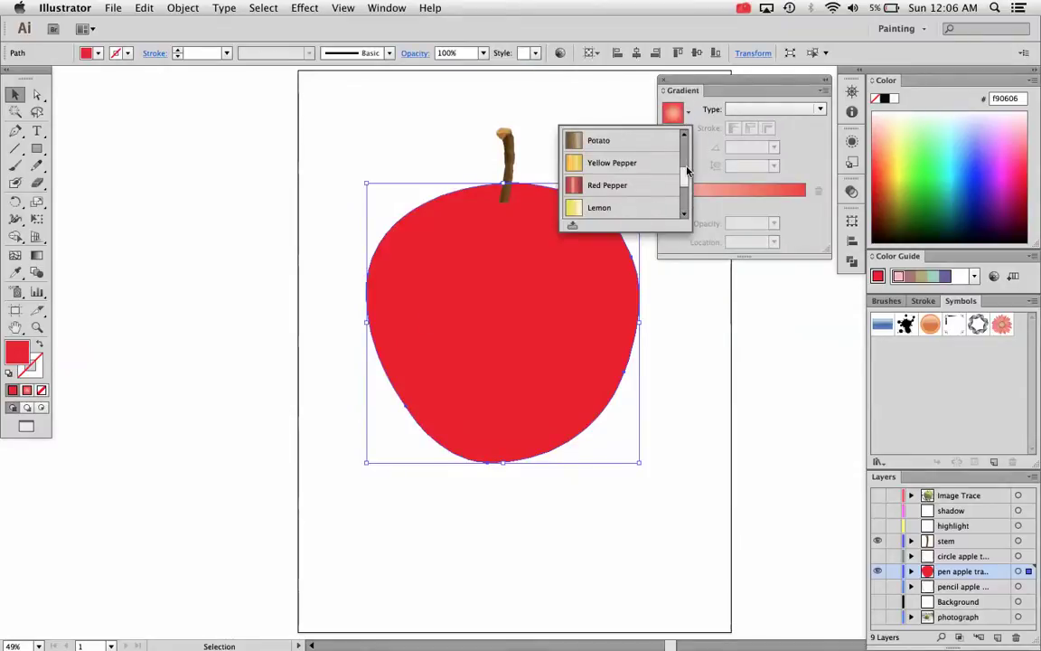
scroll(686, 145, up, 3)
click(617, 139)
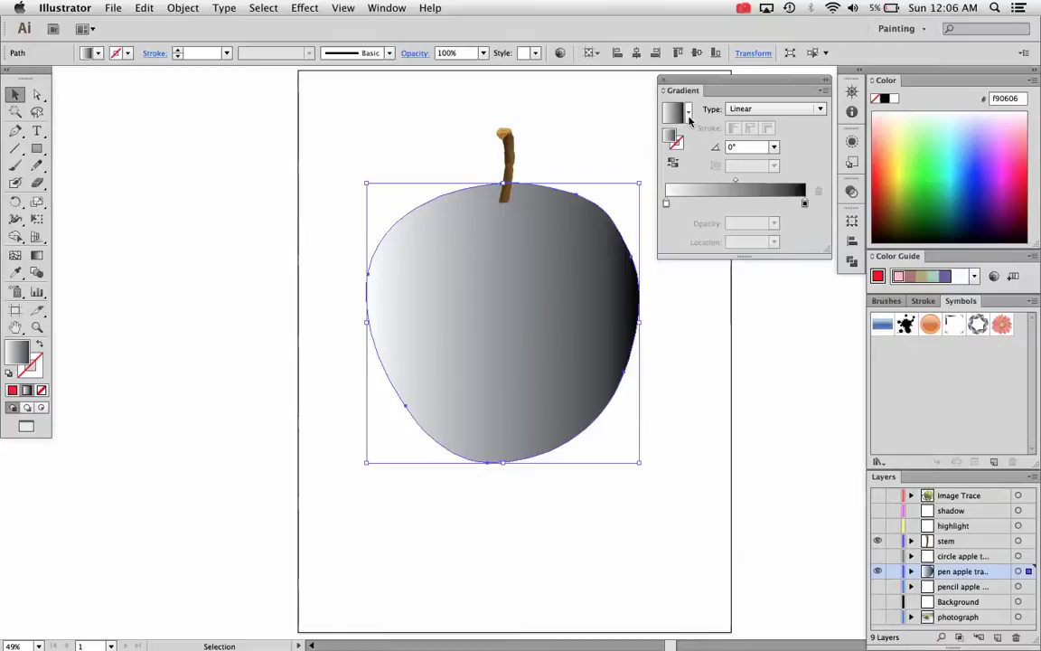
click(689, 114)
mouse_move(686, 149)
mouse_down()
mouse_move(687, 207)
mouse_move(688, 151)
mouse_up()
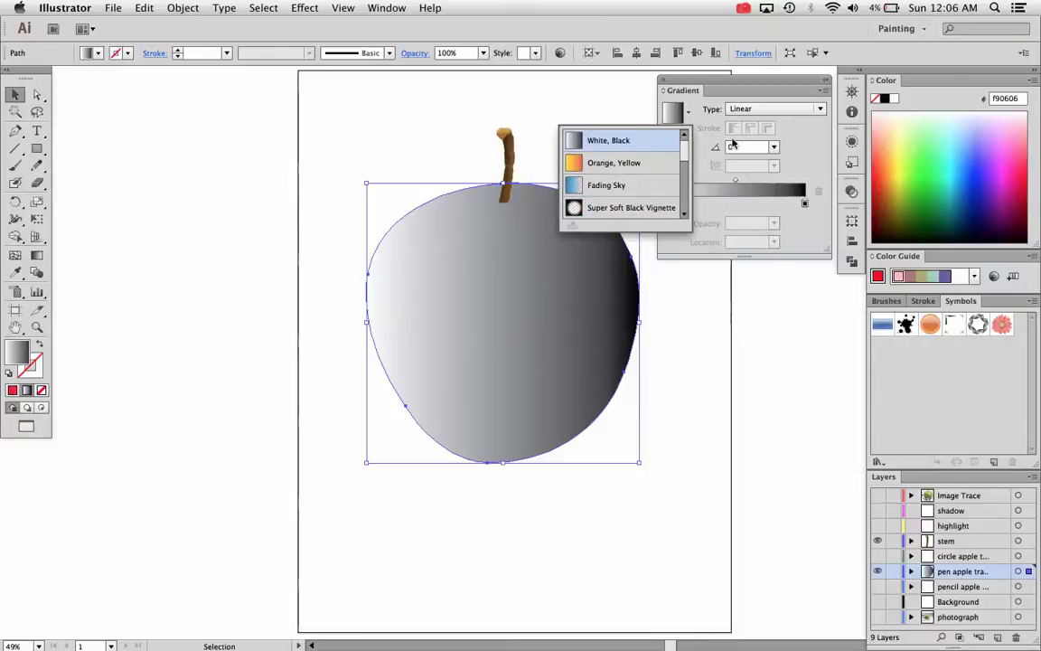
click(711, 126)
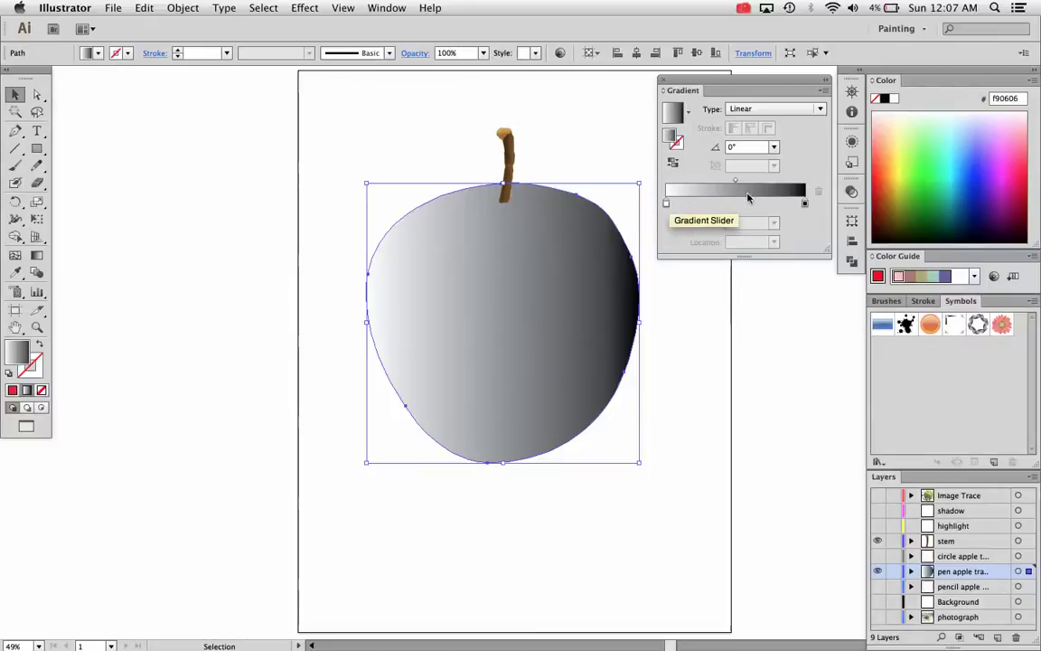
click(775, 112)
click(751, 125)
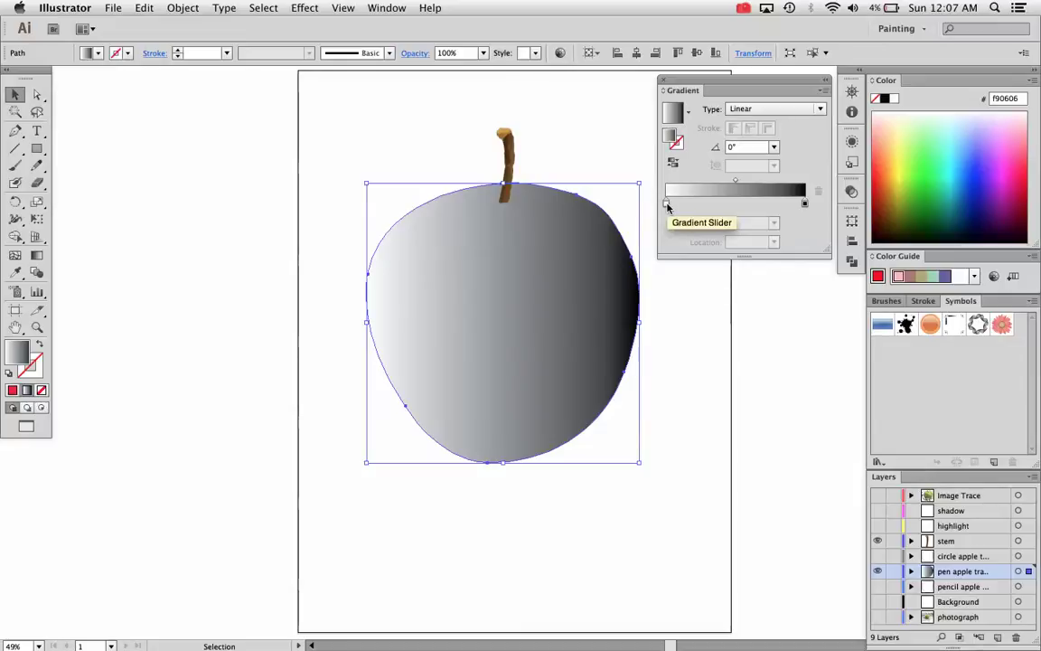
mouse_move(667, 206)
mouse_down()
mouse_move(726, 206)
mouse_move(667, 205)
mouse_up()
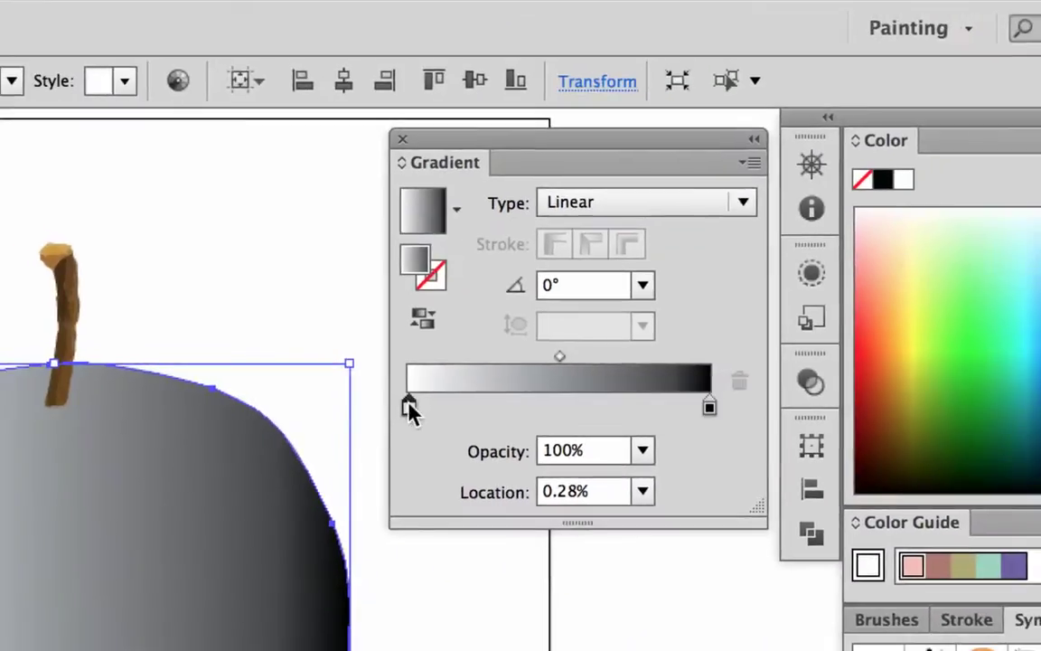
Step: Change the white left stop to a pinkish red (C 10.2, M 100, Y 100, K 2.35)
double_click(409, 409)
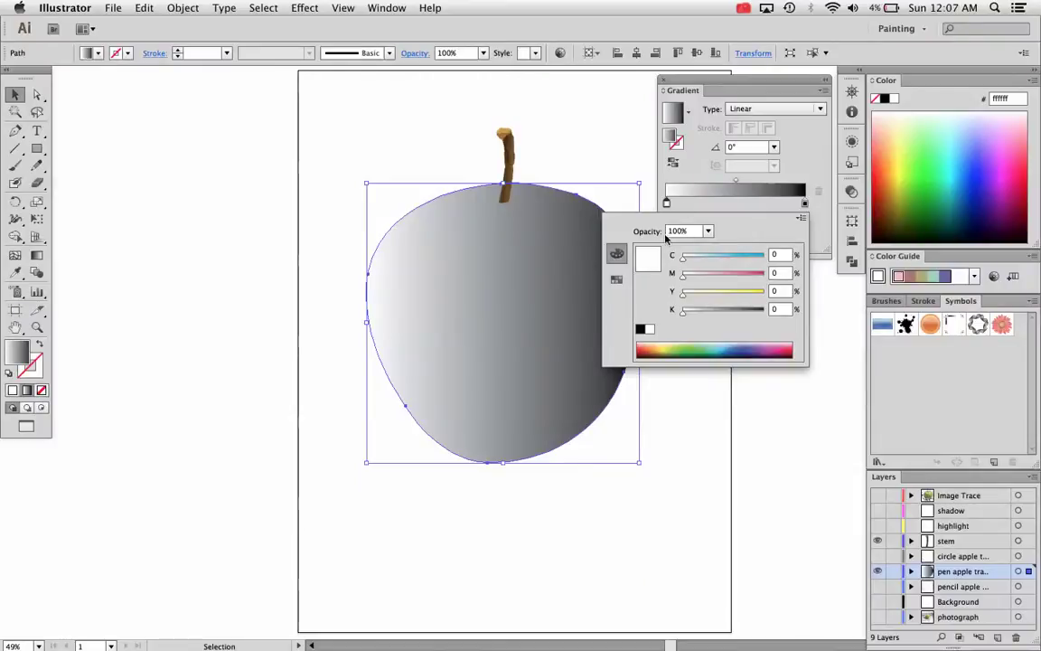
click(617, 280)
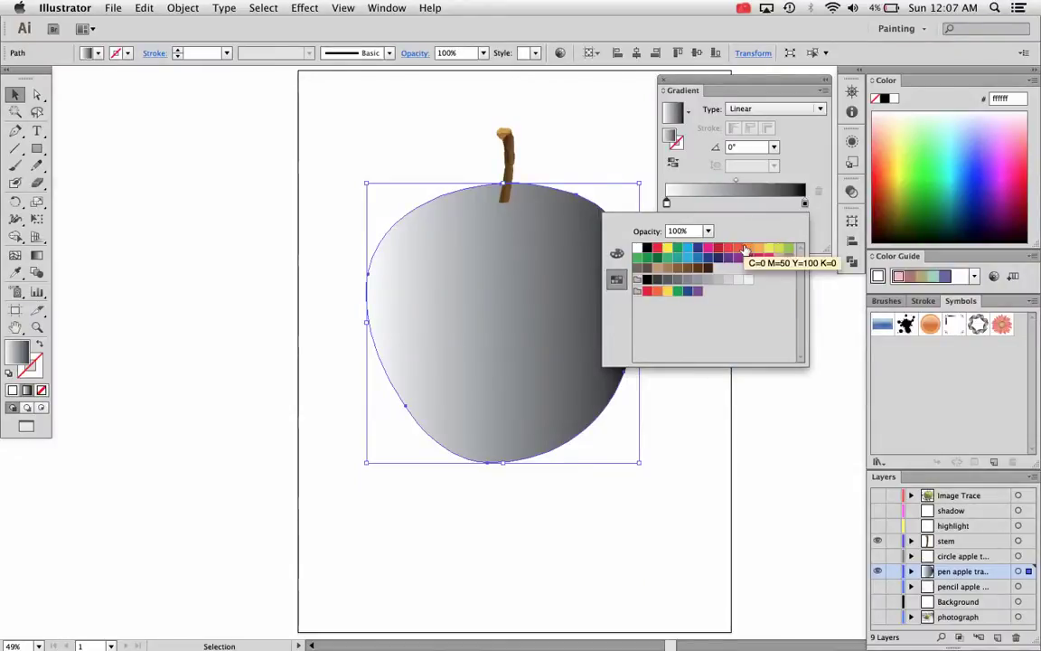
click(738, 249)
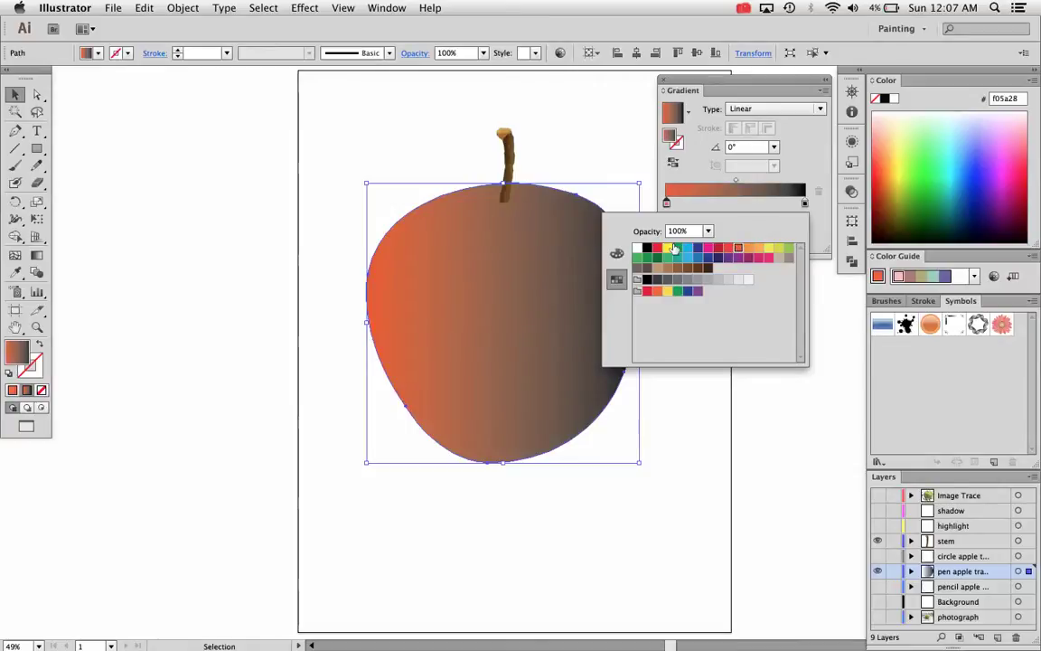
click(616, 254)
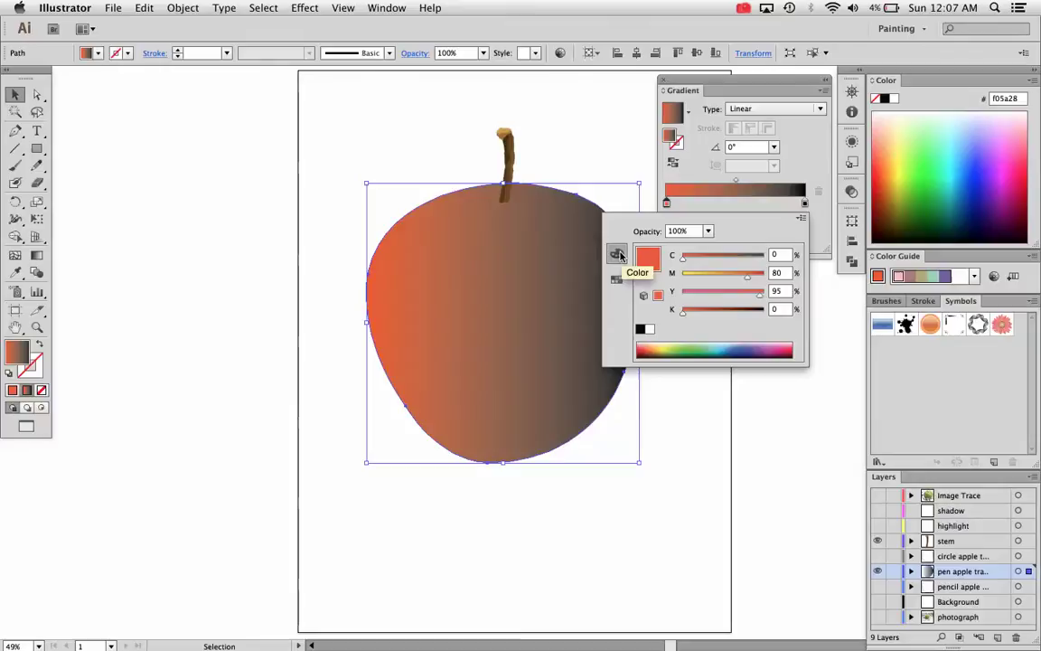
click(723, 277)
click(723, 293)
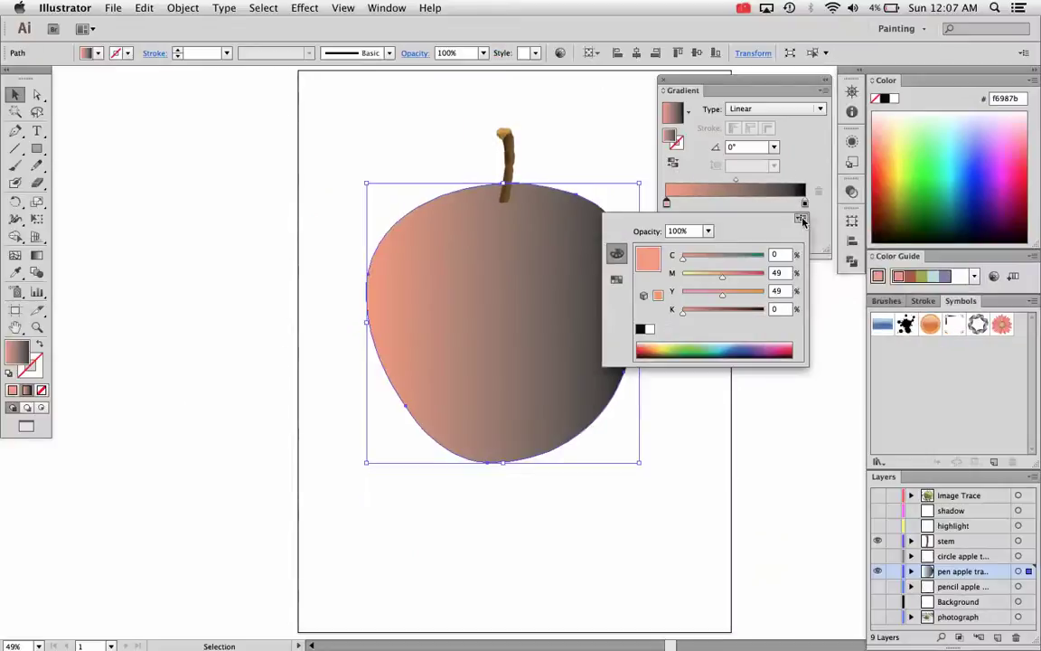
click(800, 219)
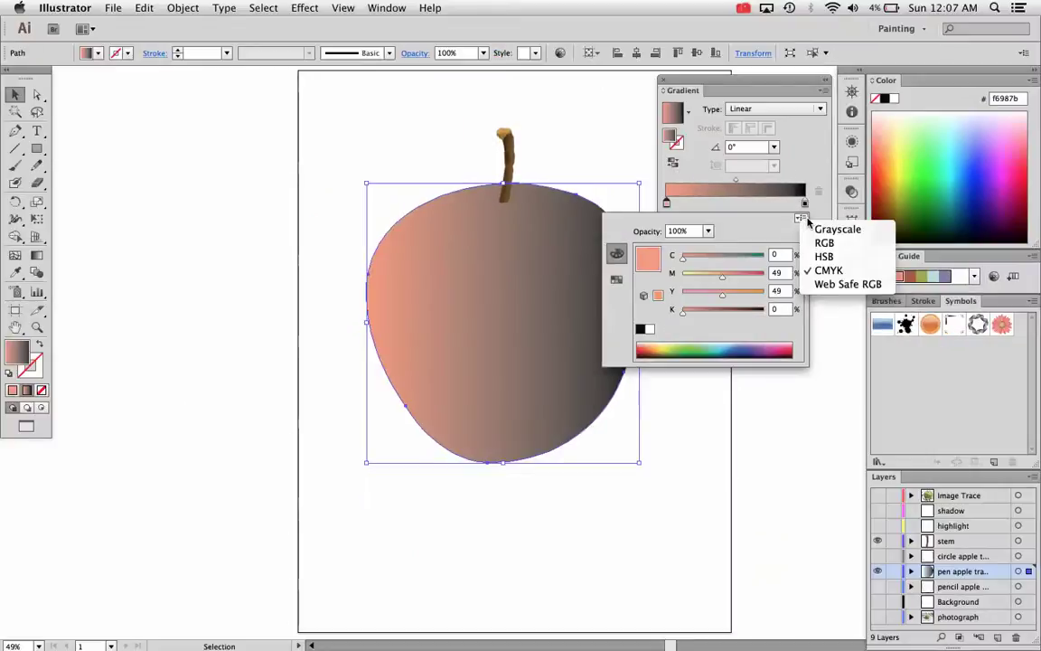
click(826, 274)
drag(722, 277, 718, 288)
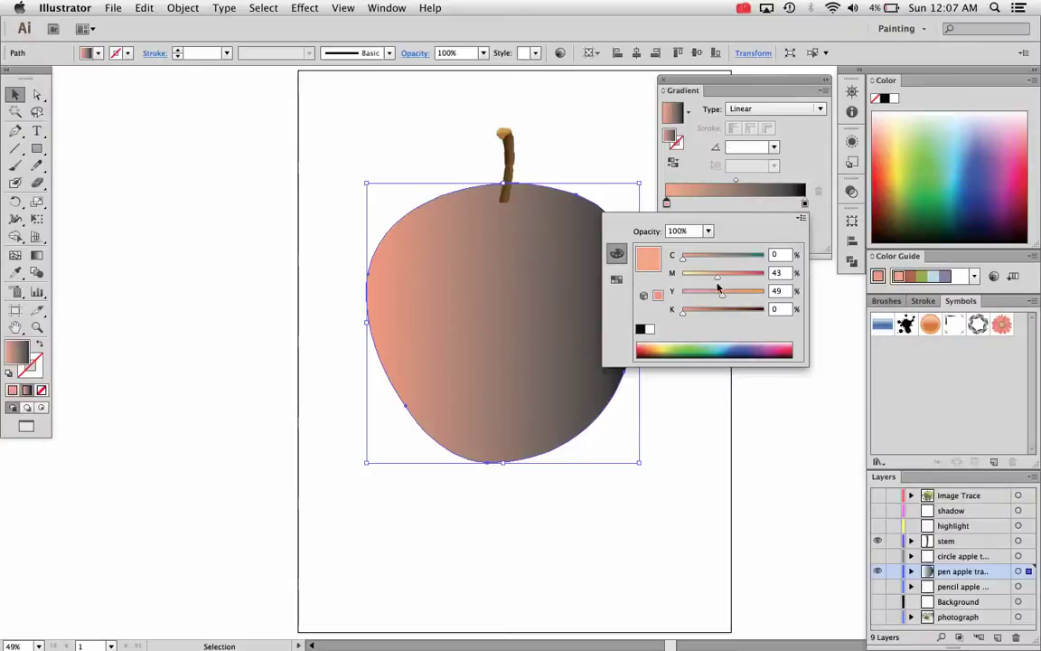
drag(743, 358, 796, 334)
Step: Change the black right stop to yellow-green (C 24.31, M 3.92, Y 100)
click(804, 204)
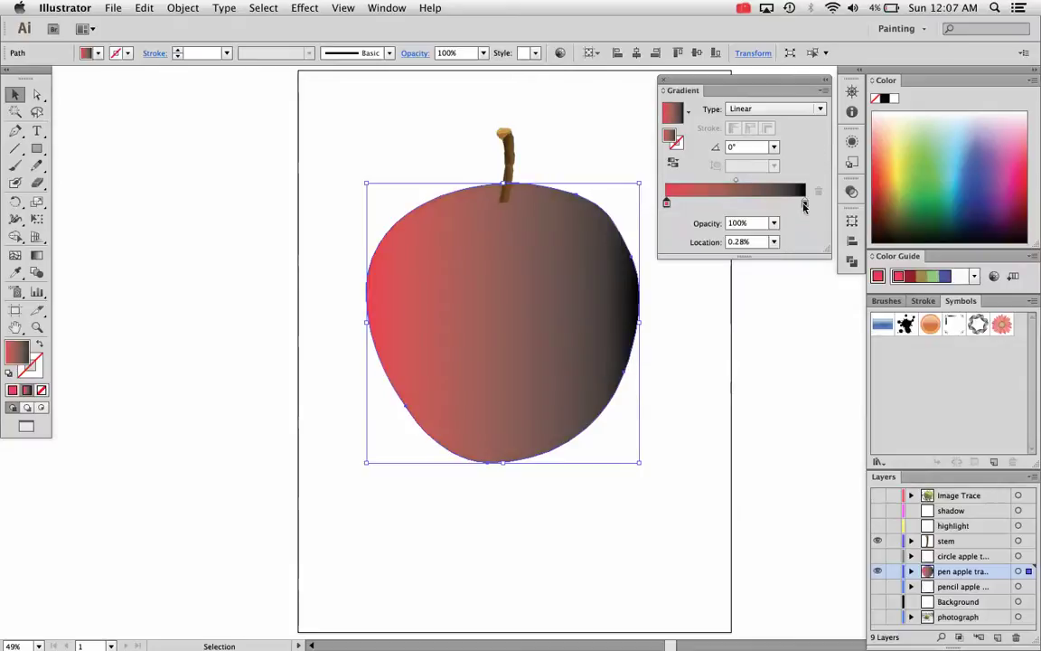
double_click(805, 204)
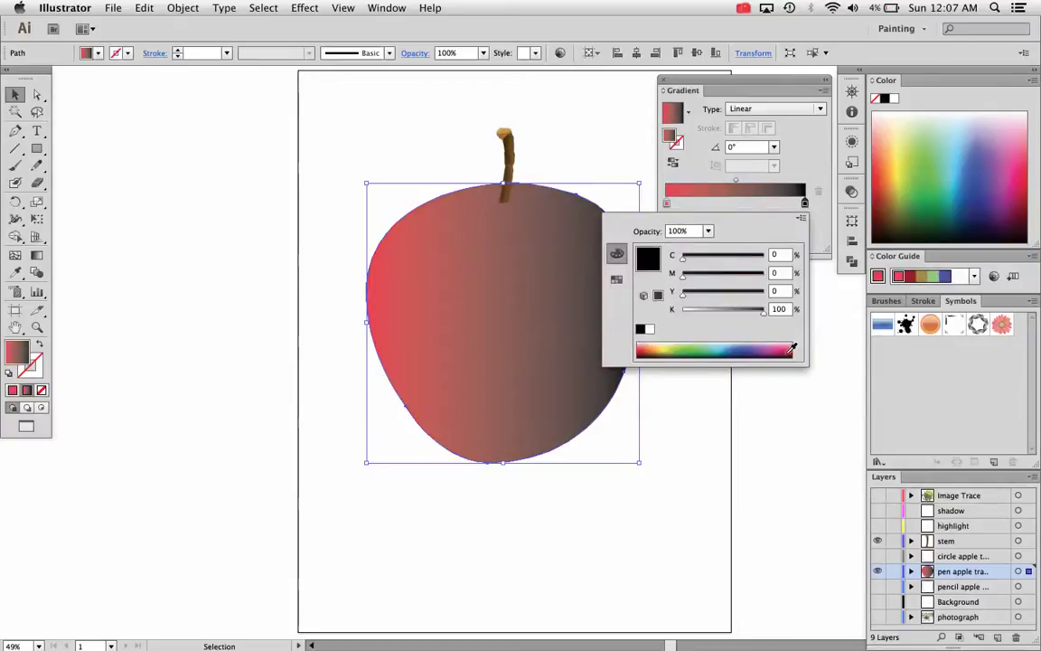
drag(793, 347, 667, 344)
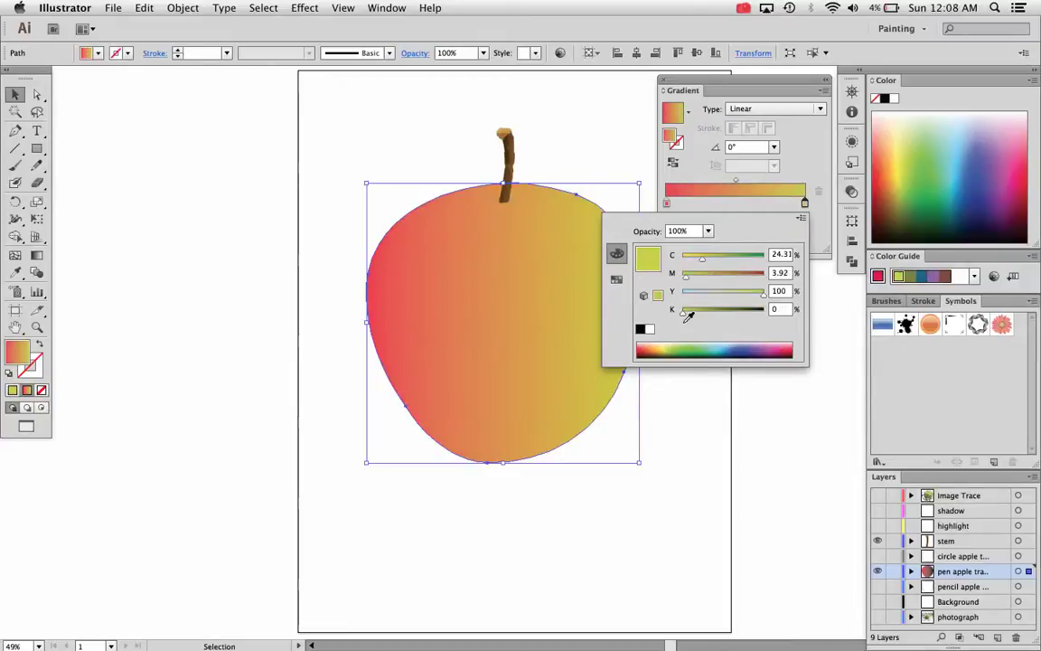
click(822, 146)
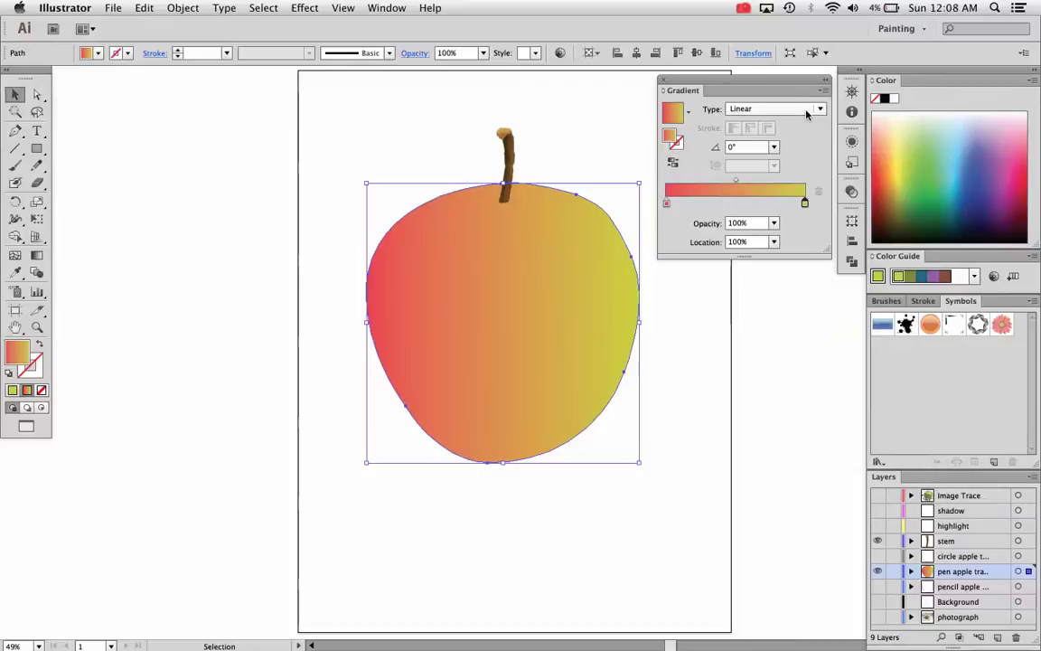
Step: Using the on-apple gradient annotator, set the left stop to the pure red swatch
click(37, 255)
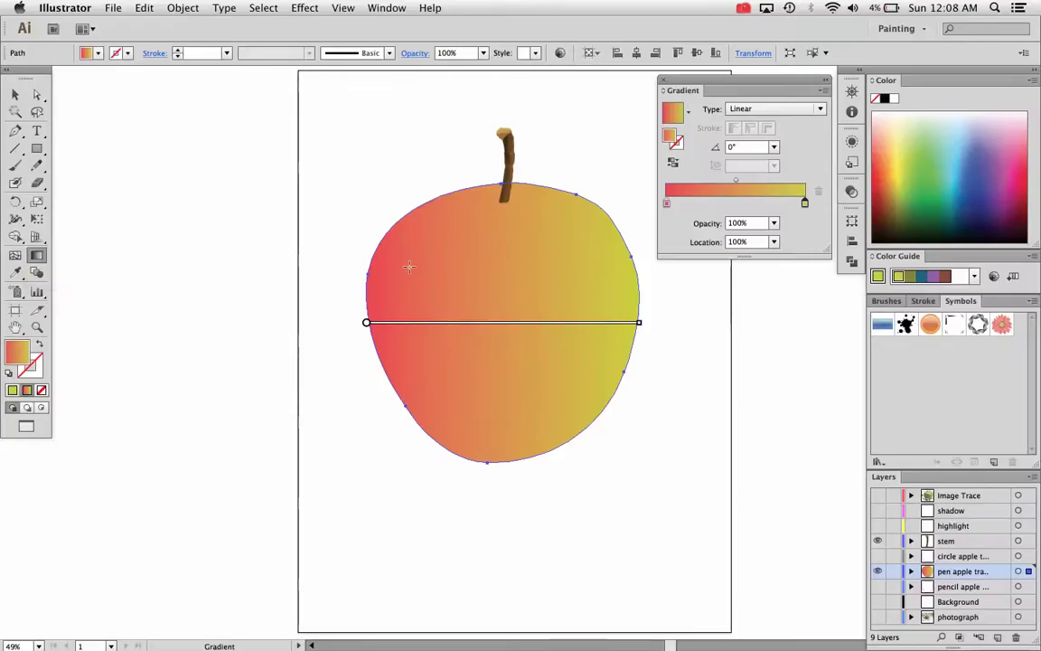
mouse_move(498, 329)
mouse_move(430, 336)
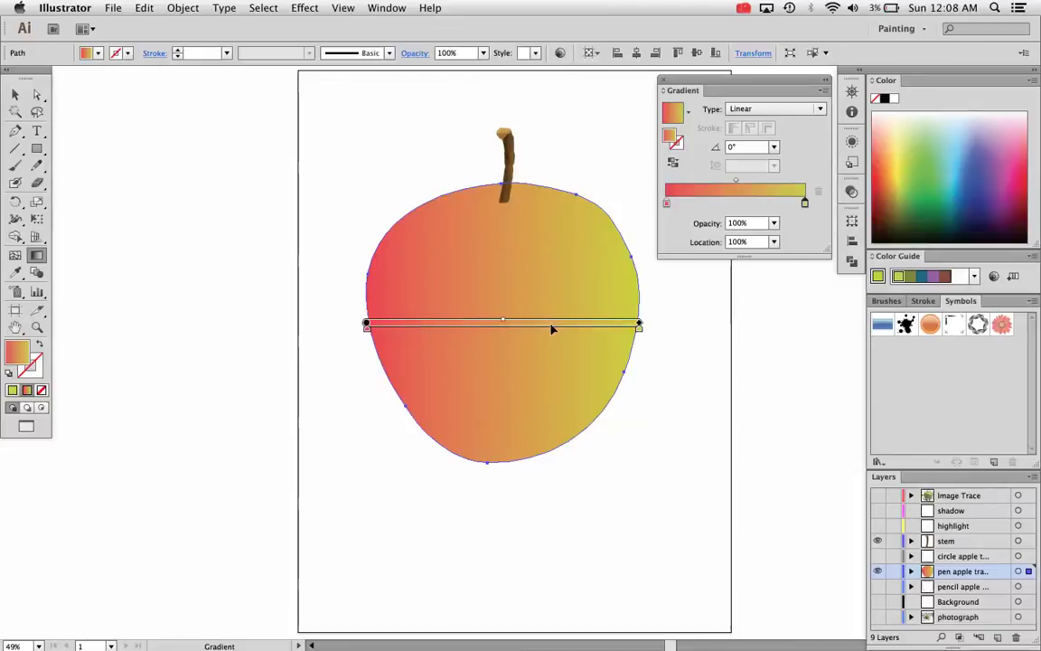
double_click(367, 329)
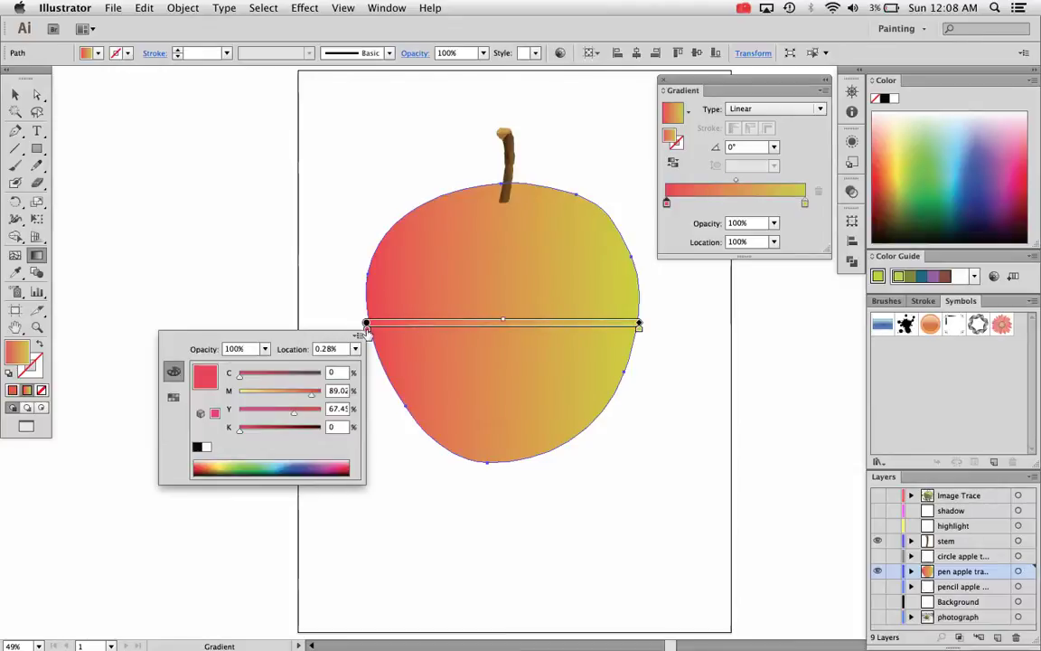
click(174, 398)
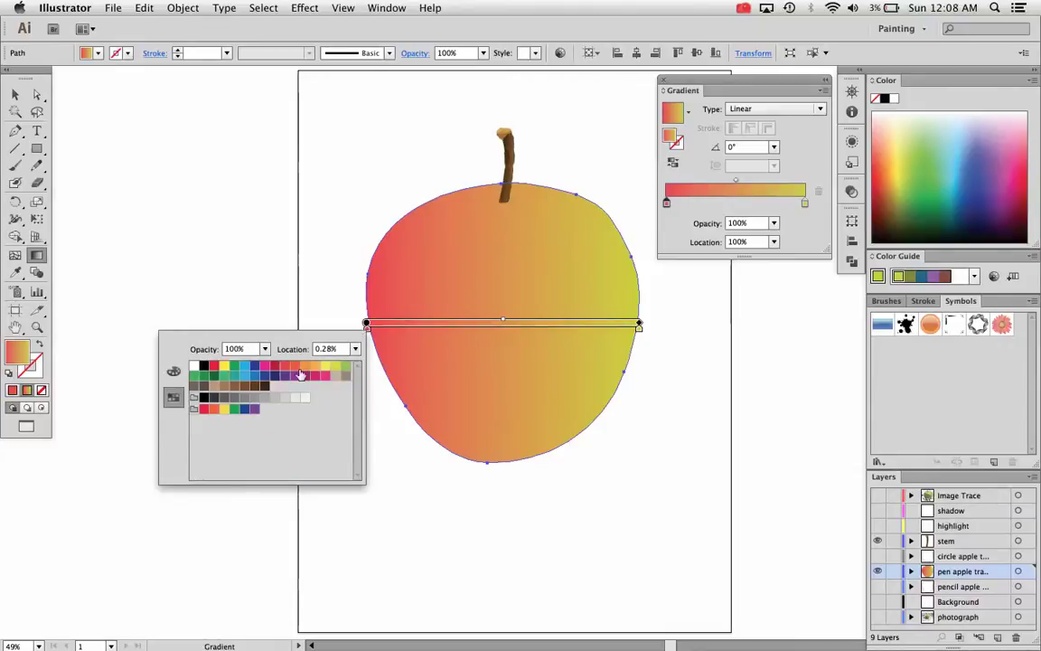
click(214, 366)
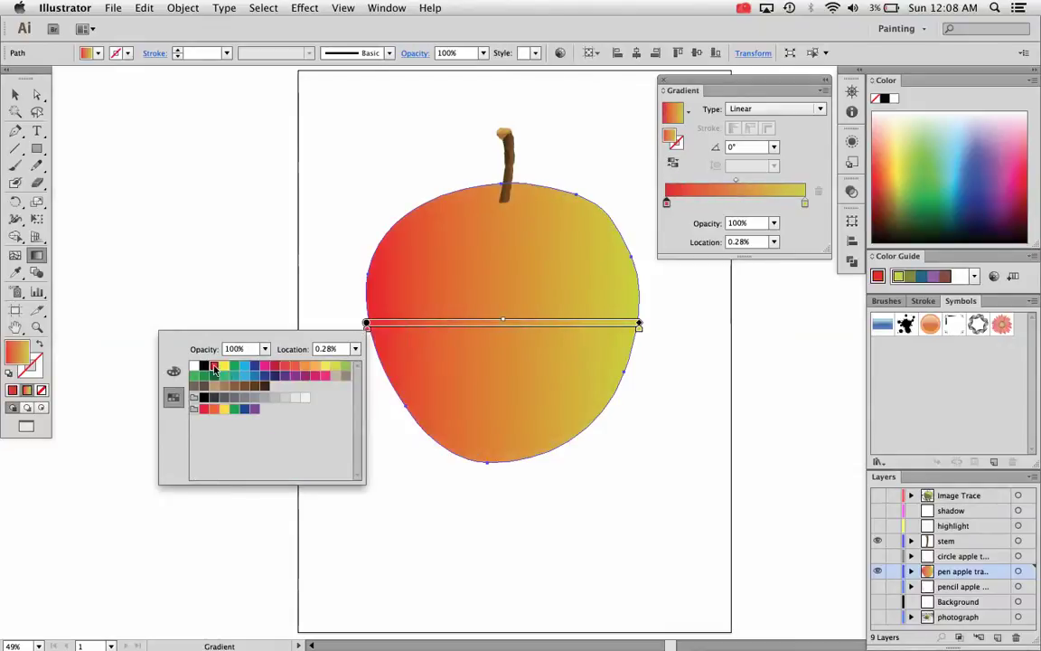
click(639, 332)
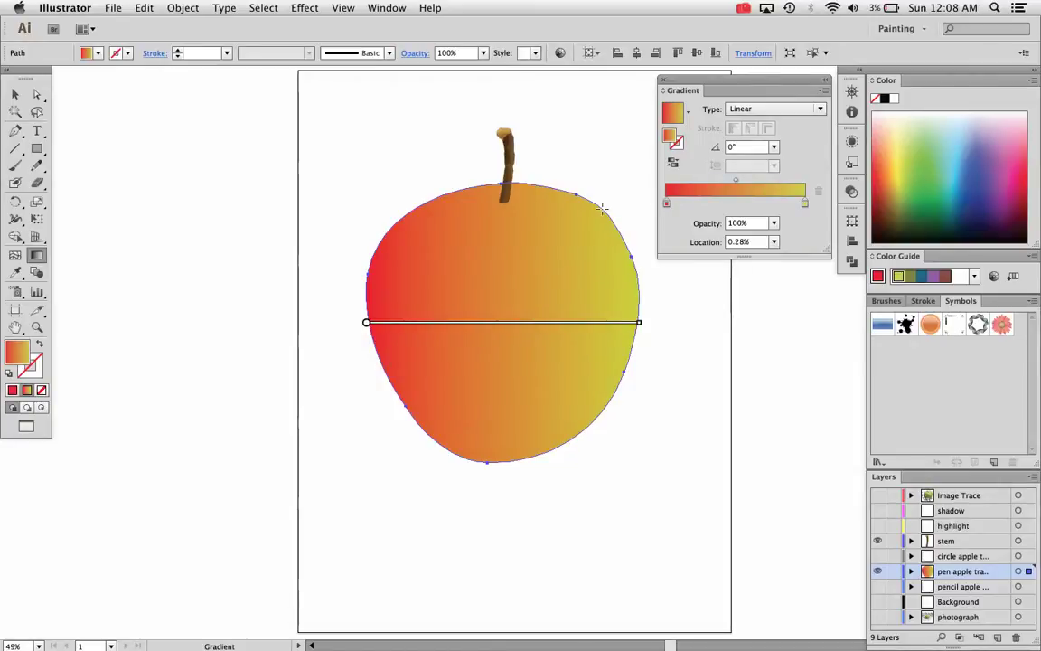
Step: Redraw the gradient at about -161°, red at upper right and yellow-green at lower left
drag(602, 209, 396, 391)
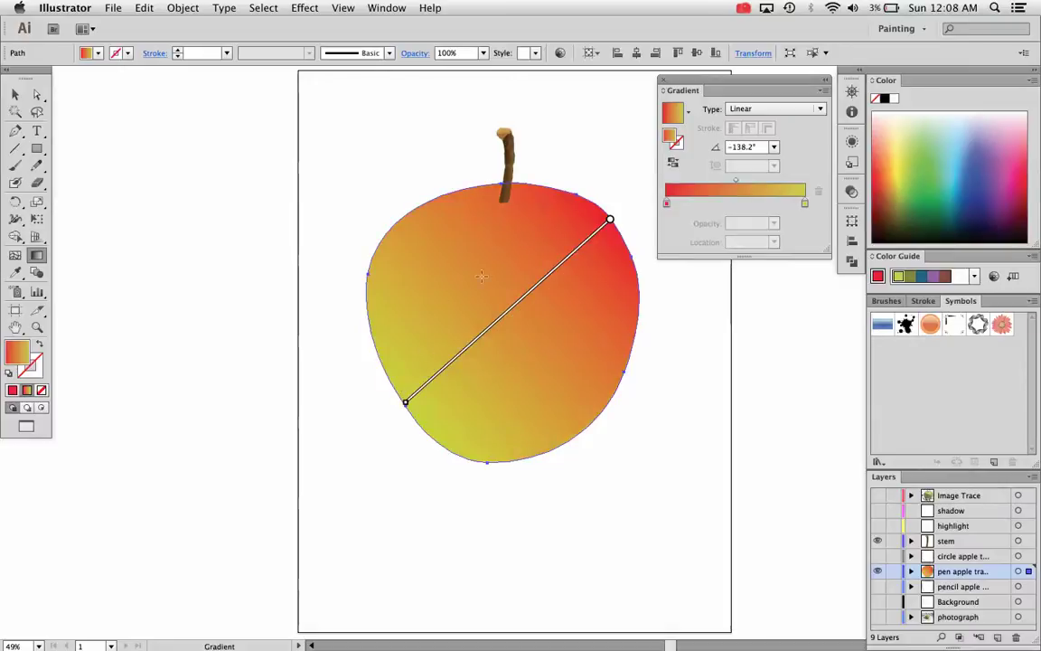
drag(463, 293, 541, 337)
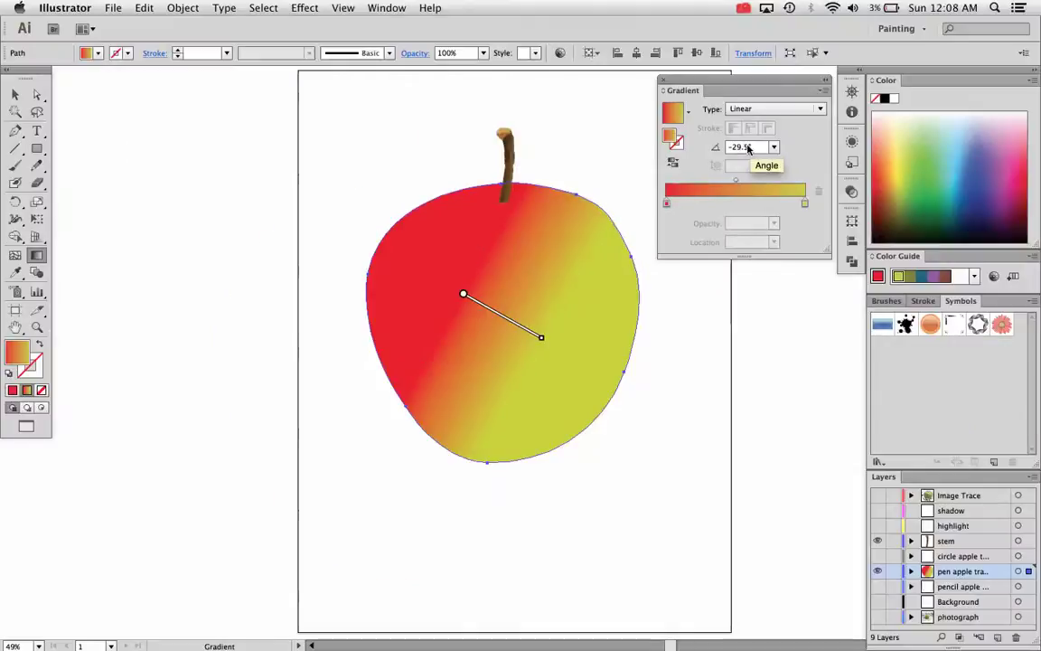
mouse_move(567, 336)
mouse_down()
mouse_move(419, 303)
mouse_move(676, 345)
mouse_move(684, 348)
mouse_move(671, 371)
mouse_up()
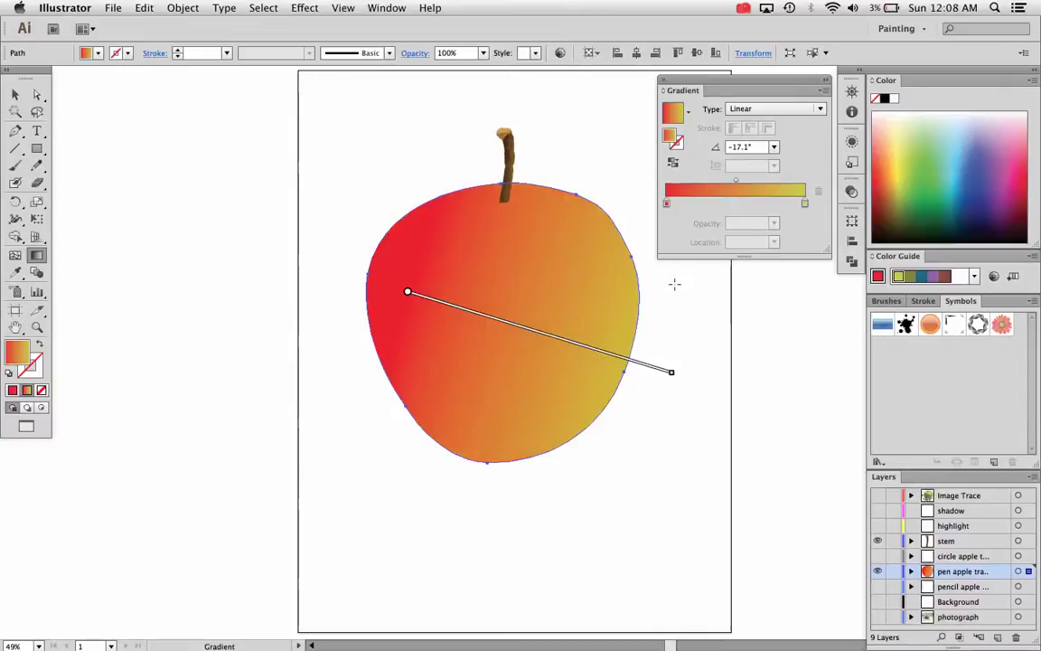
drag(636, 217, 357, 312)
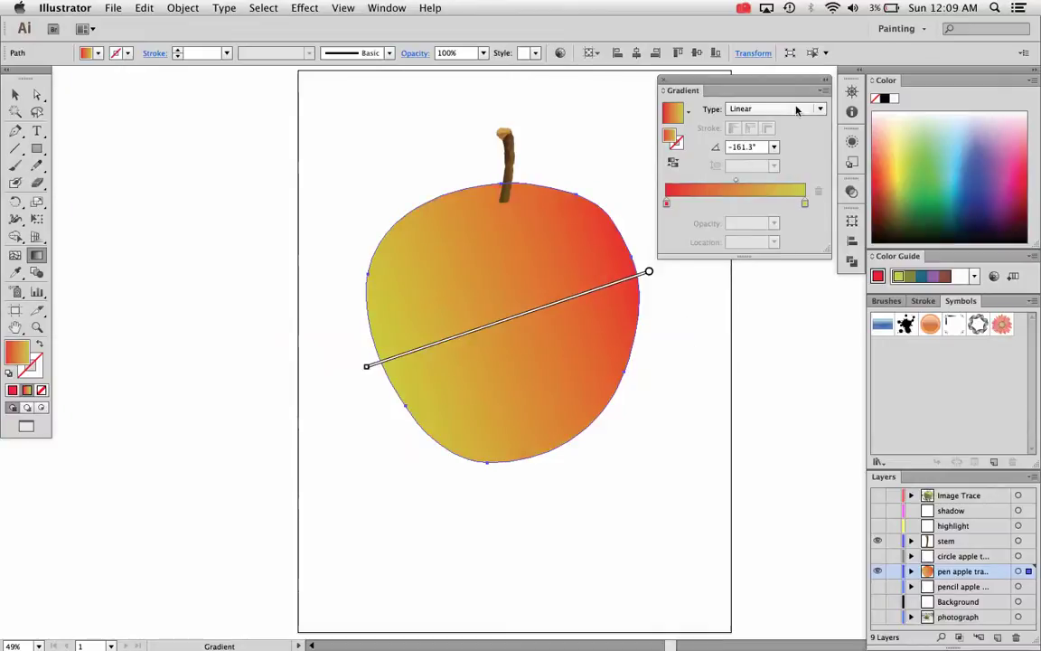
Step: Switch the gradient type to Radial and centre the red spot, stretching it to the apple's edge
click(804, 109)
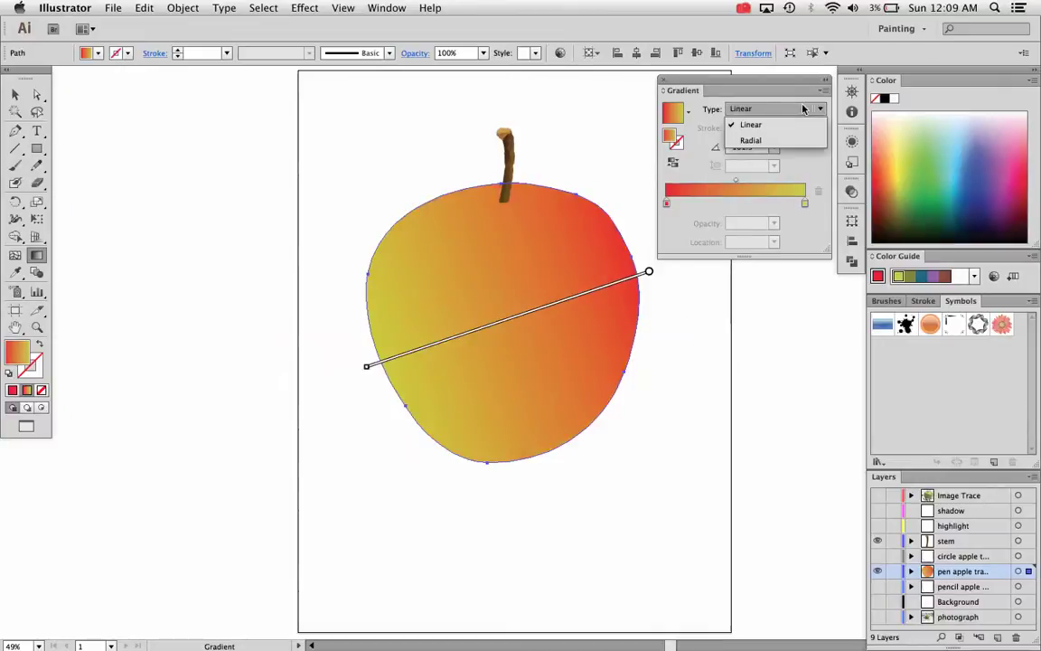
click(762, 137)
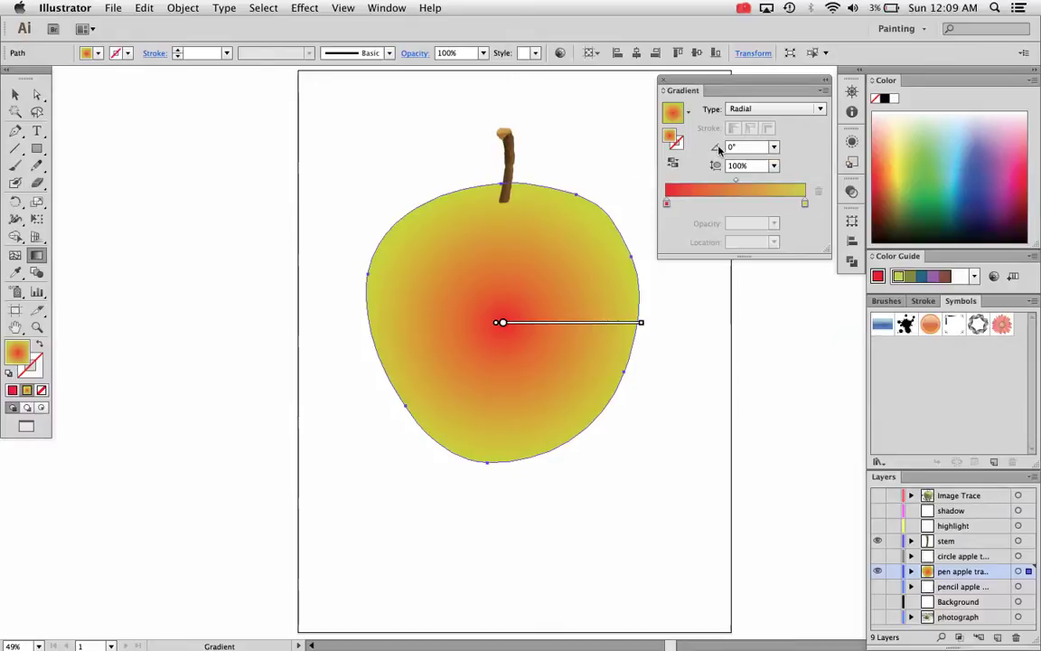
drag(612, 193, 508, 312)
drag(425, 304, 636, 360)
drag(589, 261, 409, 381)
drag(486, 308, 627, 310)
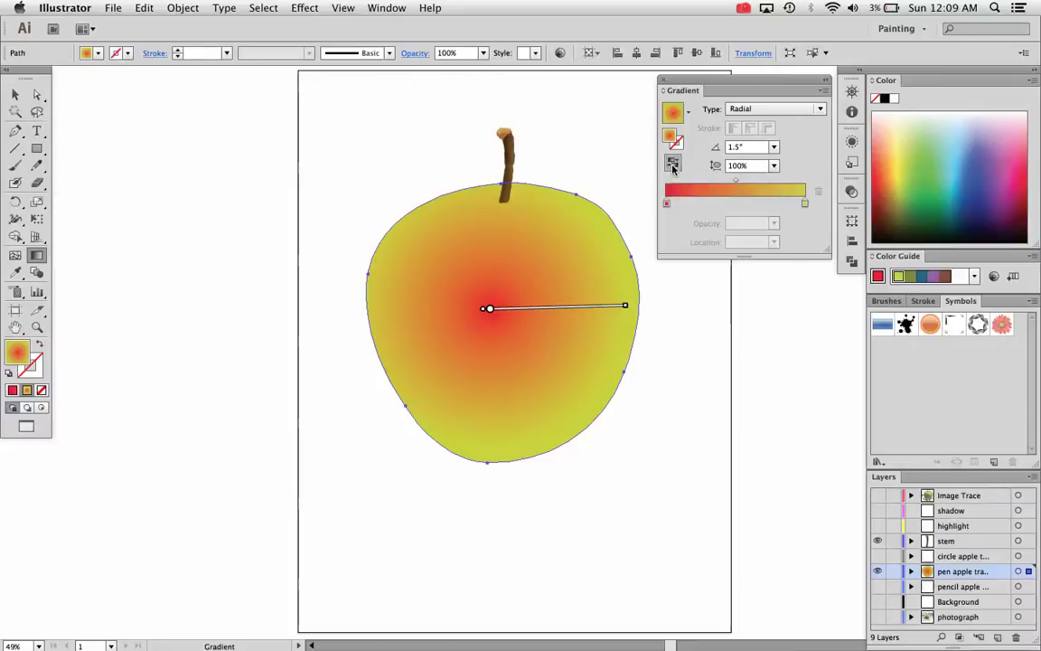
Step: Reverse to a yellow centre with red edges, recentre it, and flatten it to 53.1% aspect
click(672, 164)
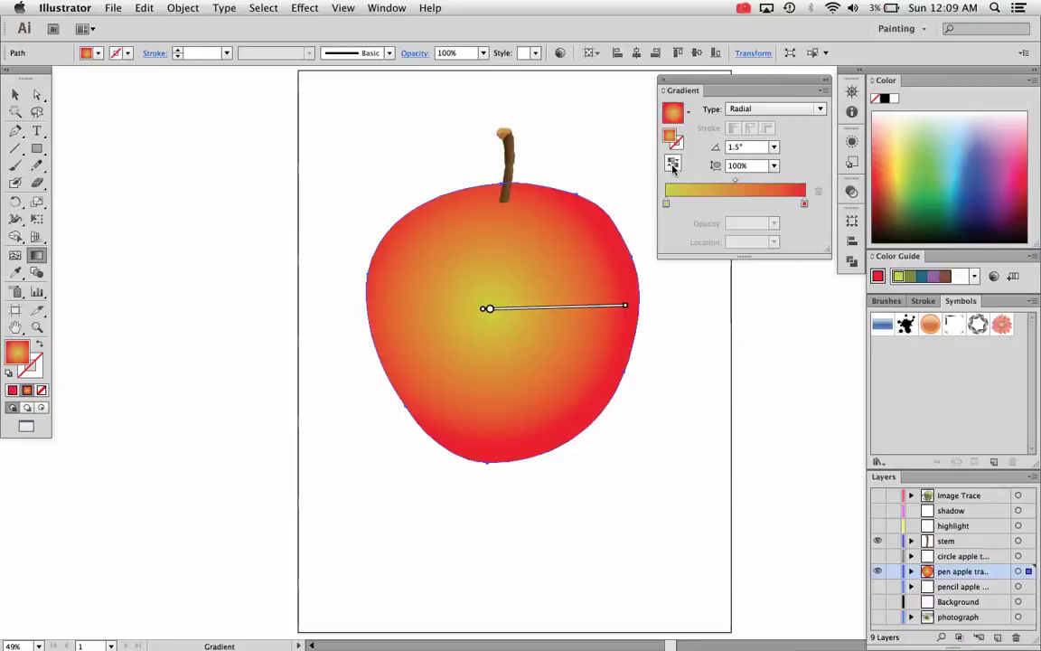
click(672, 164)
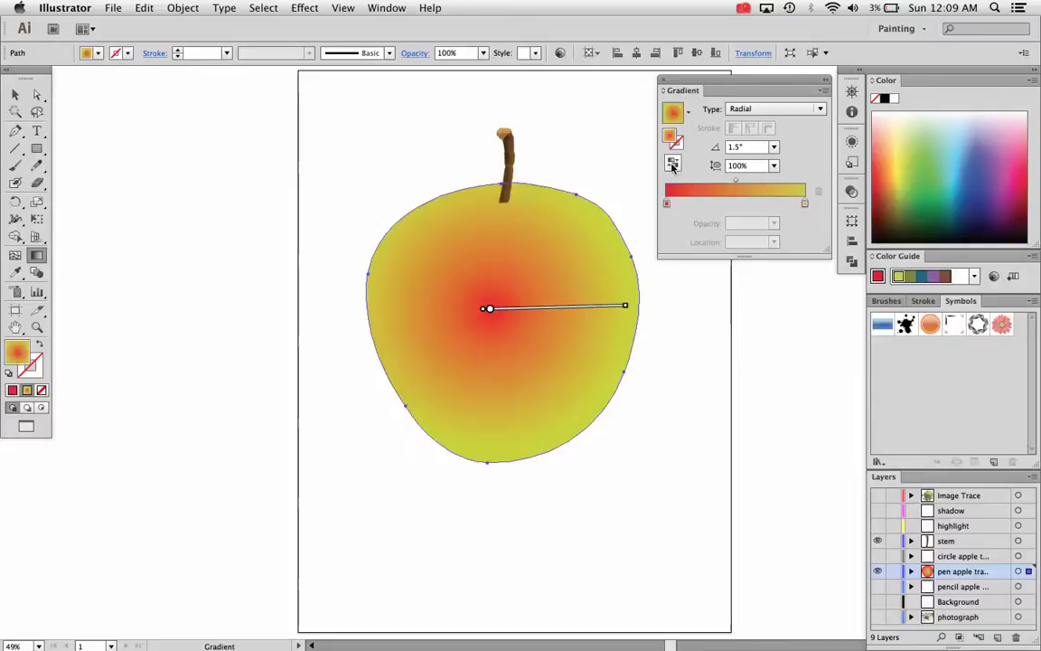
click(673, 165)
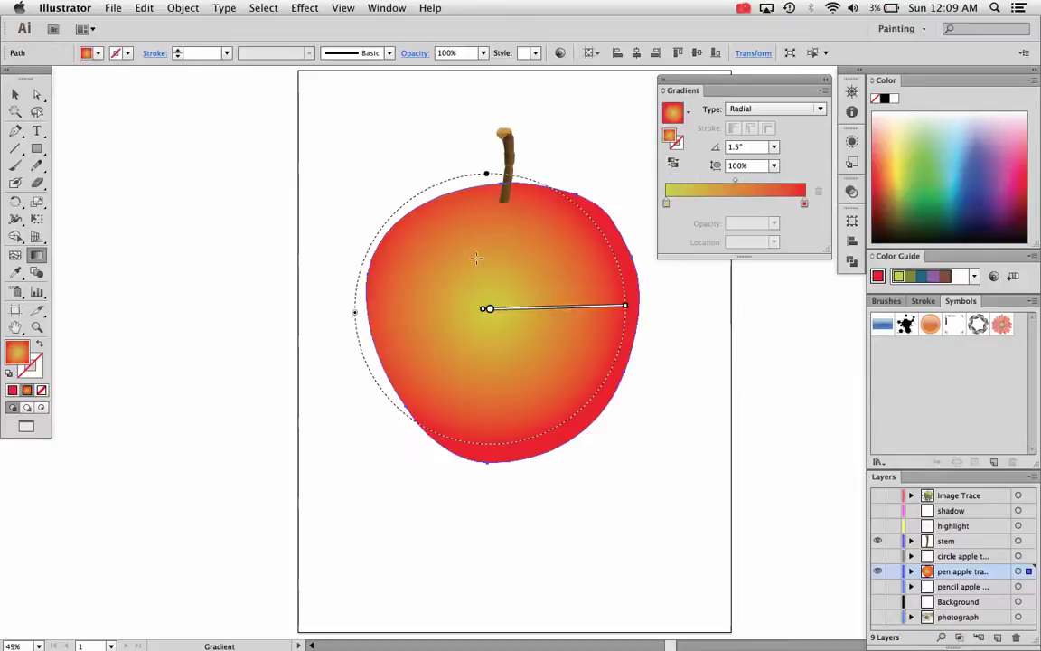
drag(476, 259, 659, 334)
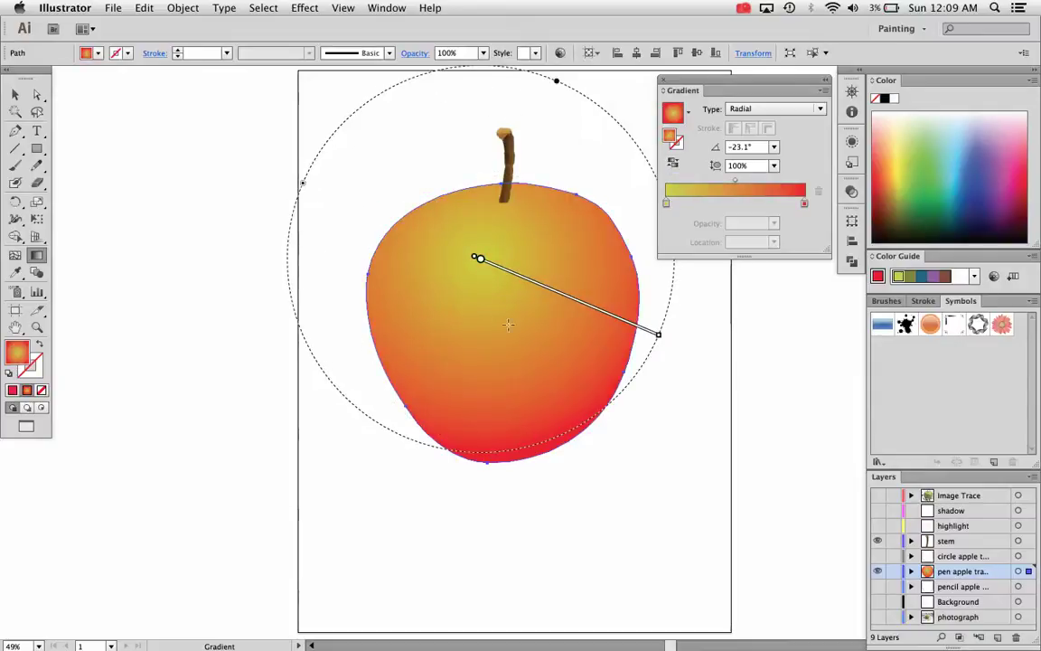
drag(430, 286, 654, 337)
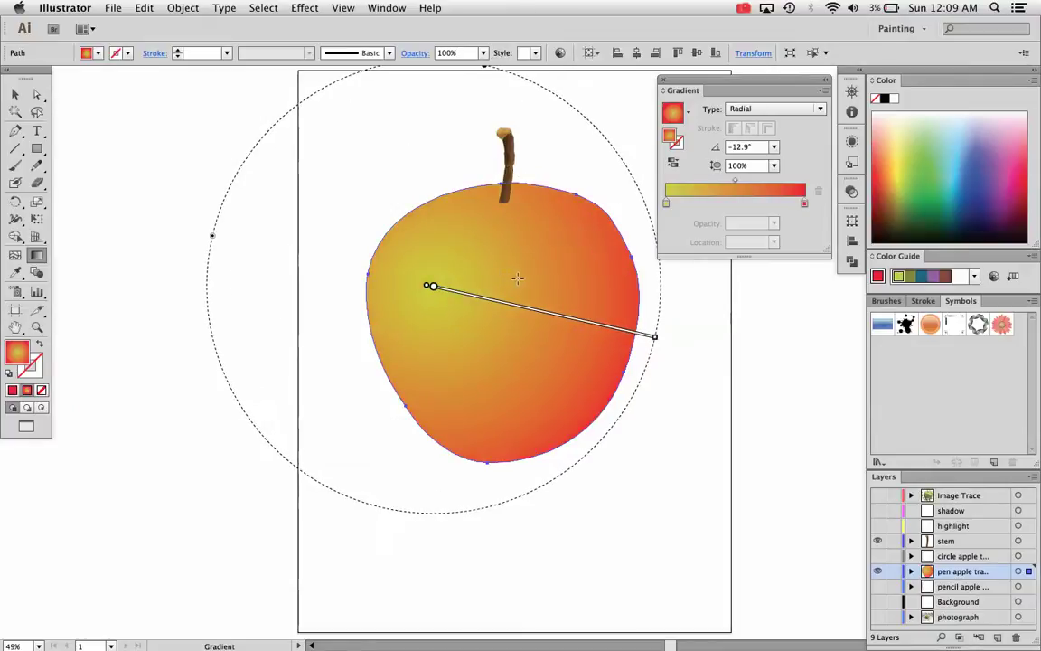
drag(512, 278, 645, 291)
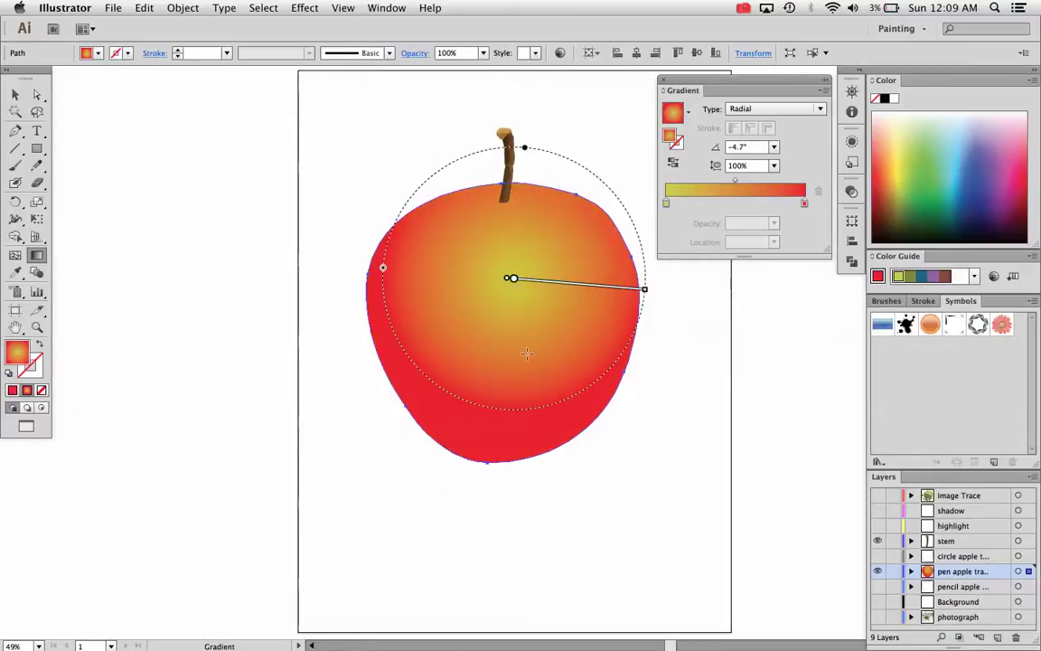
drag(500, 342, 681, 345)
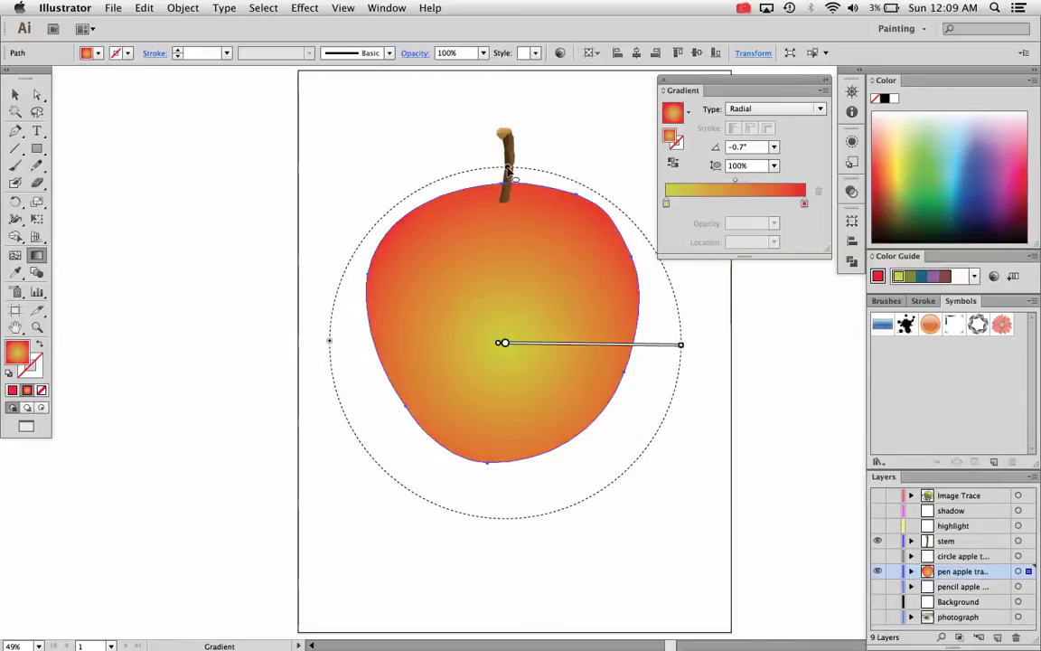
drag(507, 169, 512, 254)
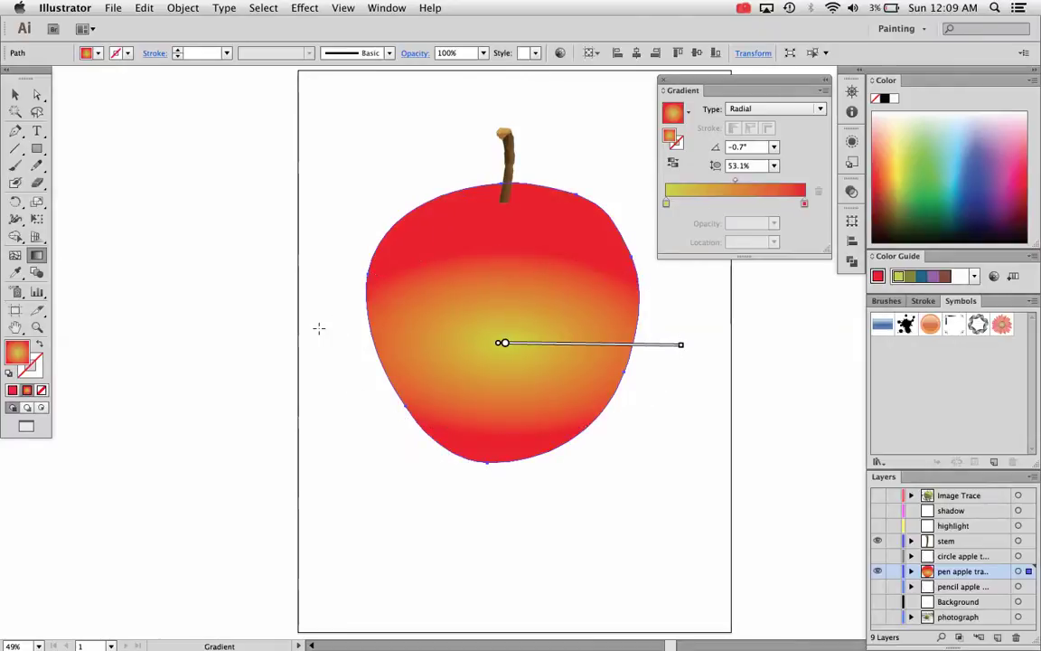
Step: Resize the gradient ellipse back to 100% aspect and redraw it from the apple's upper centre at -23.6°
drag(330, 343, 414, 341)
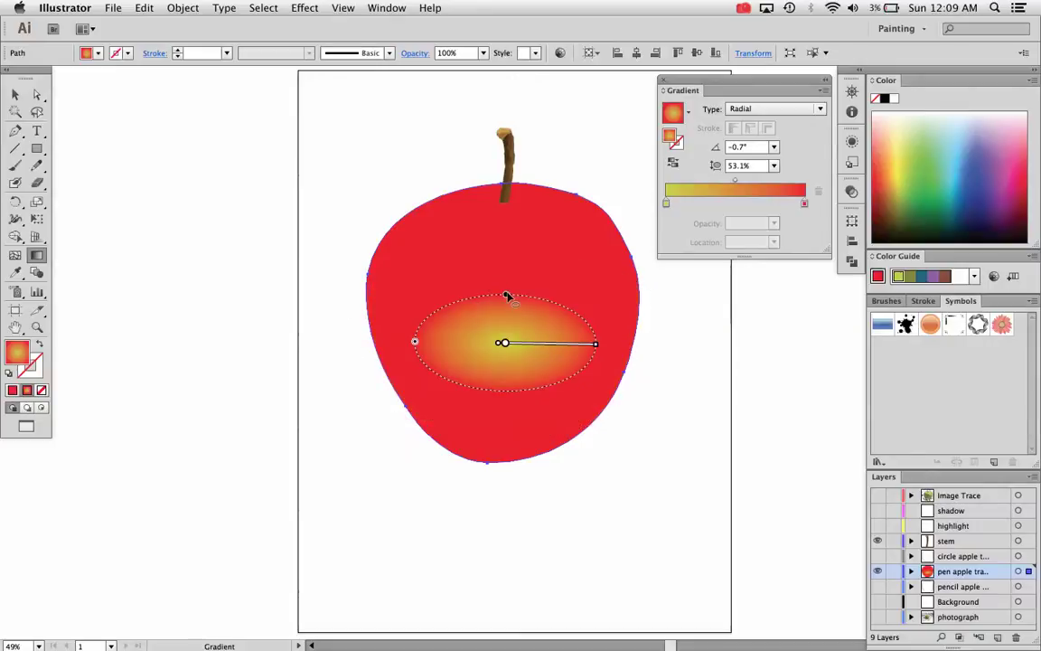
drag(505, 293, 507, 185)
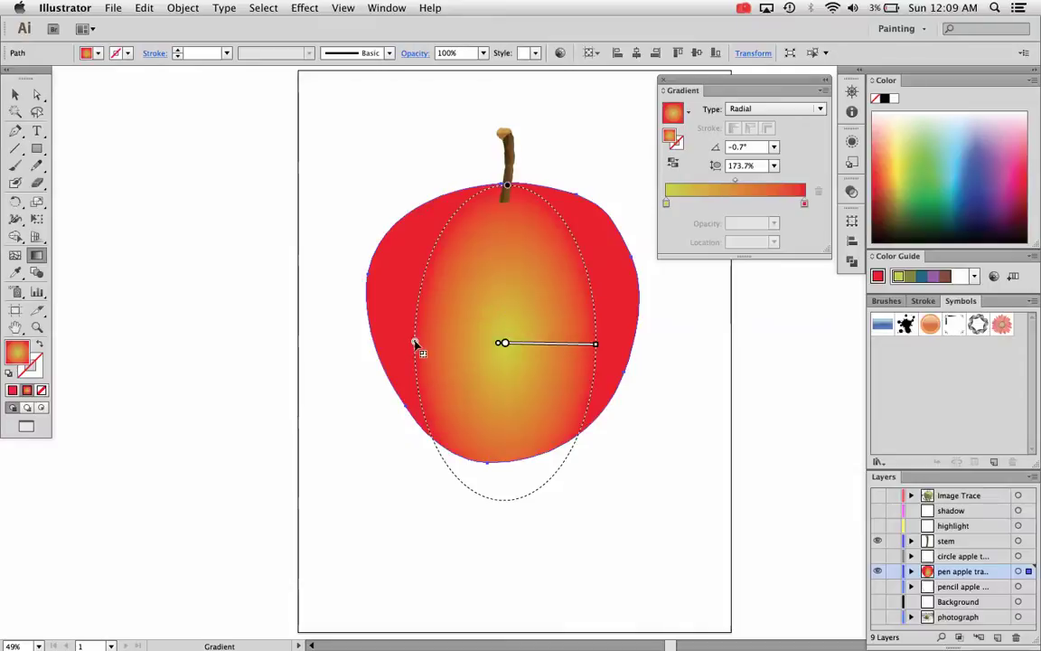
drag(415, 344, 367, 343)
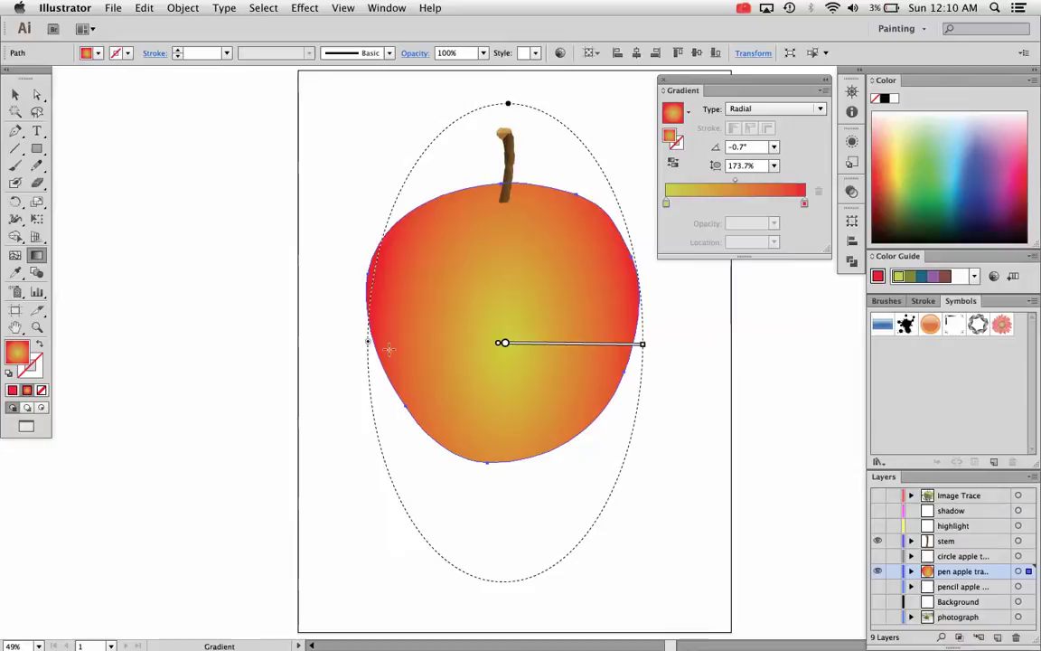
mouse_move(368, 346)
mouse_down()
mouse_move(306, 341)
mouse_move(354, 355)
mouse_up()
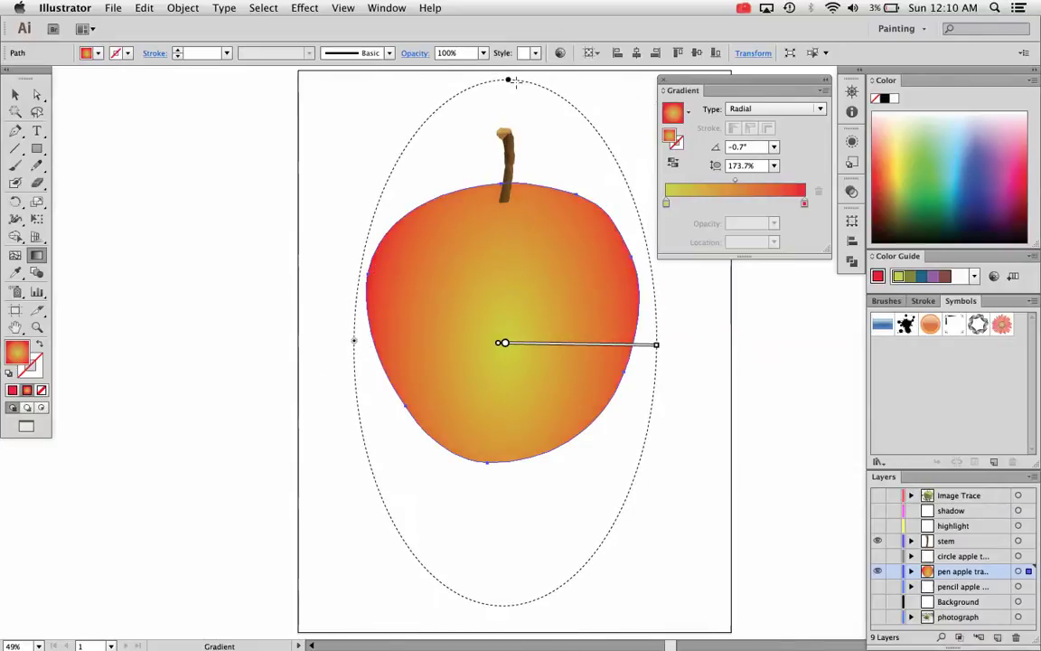
drag(511, 83, 523, 169)
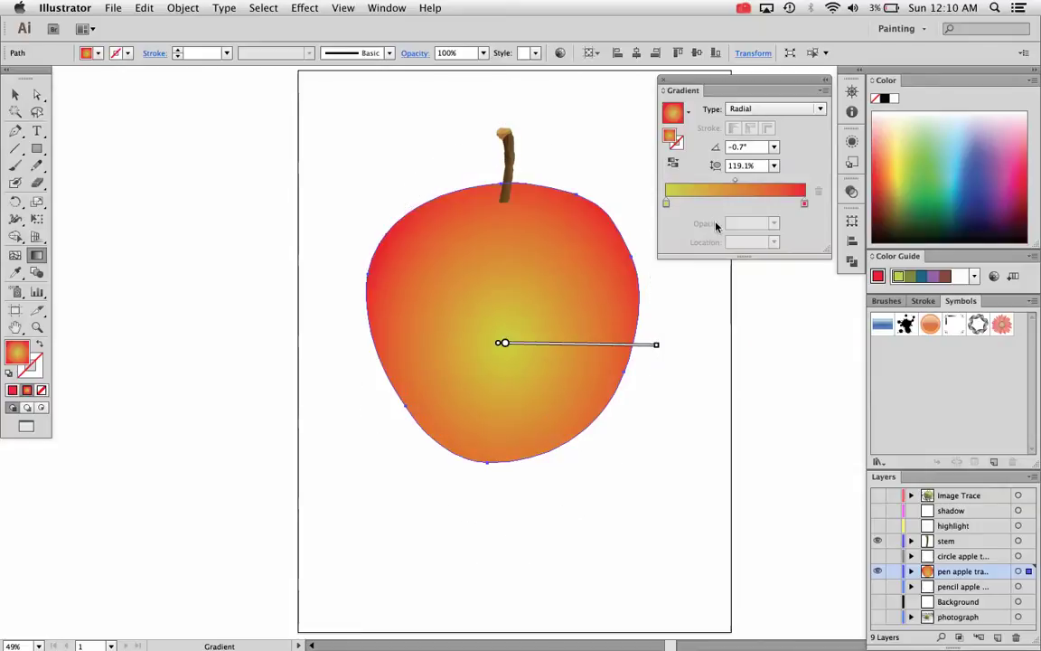
mouse_move(546, 312)
drag(505, 265, 673, 337)
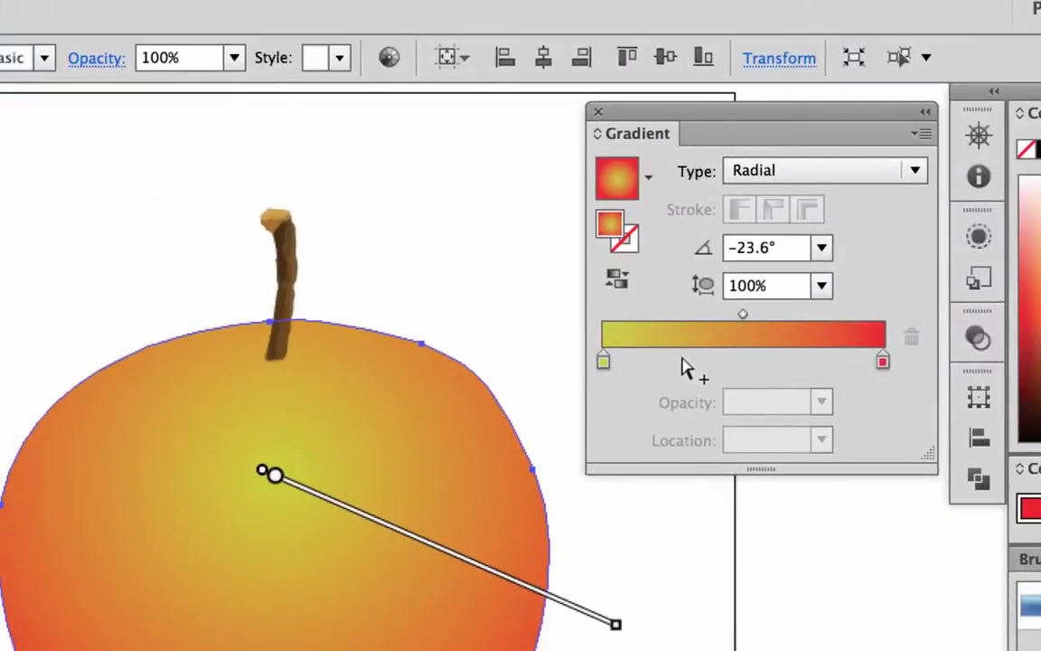
Step: Add five new colour stops along the gradient slider, sliding the first one further right
click(685, 361)
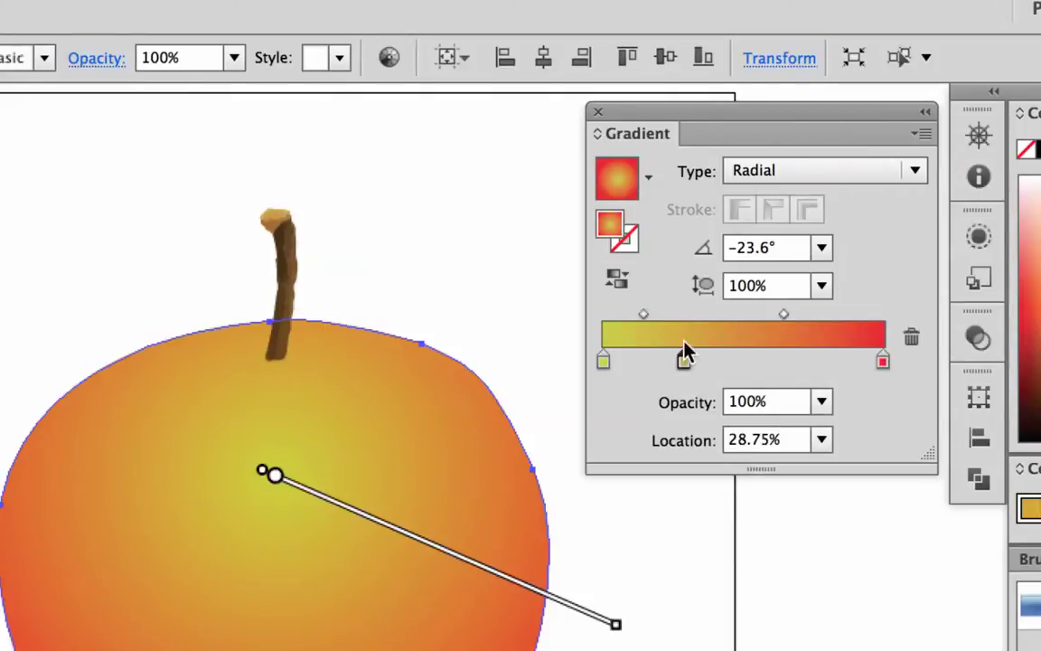
click(684, 361)
drag(685, 364, 808, 365)
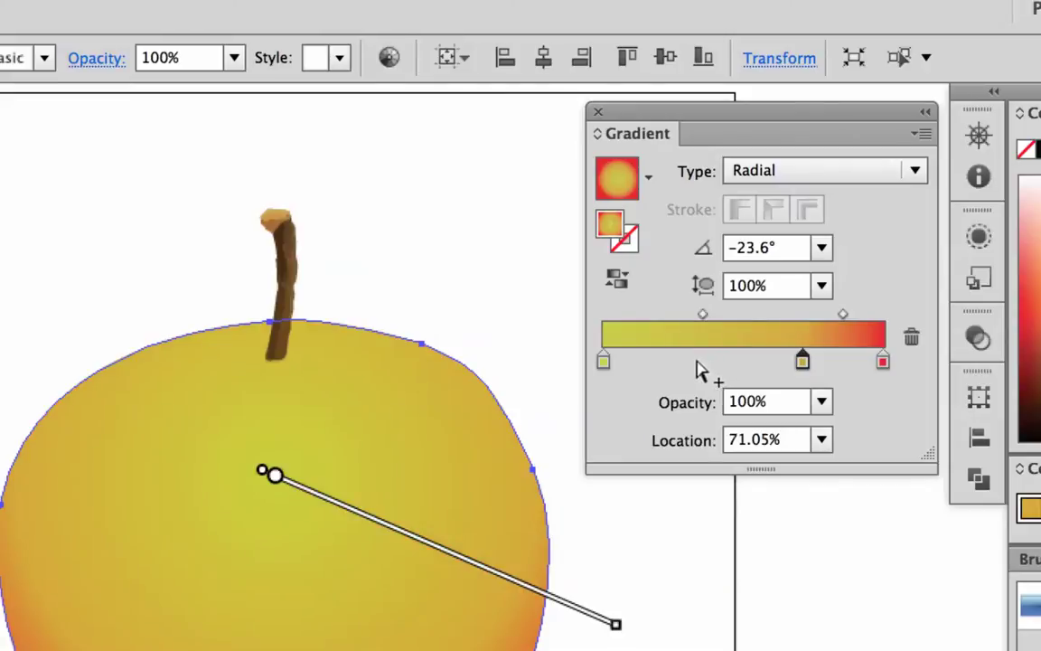
click(699, 362)
click(668, 361)
click(733, 361)
click(771, 361)
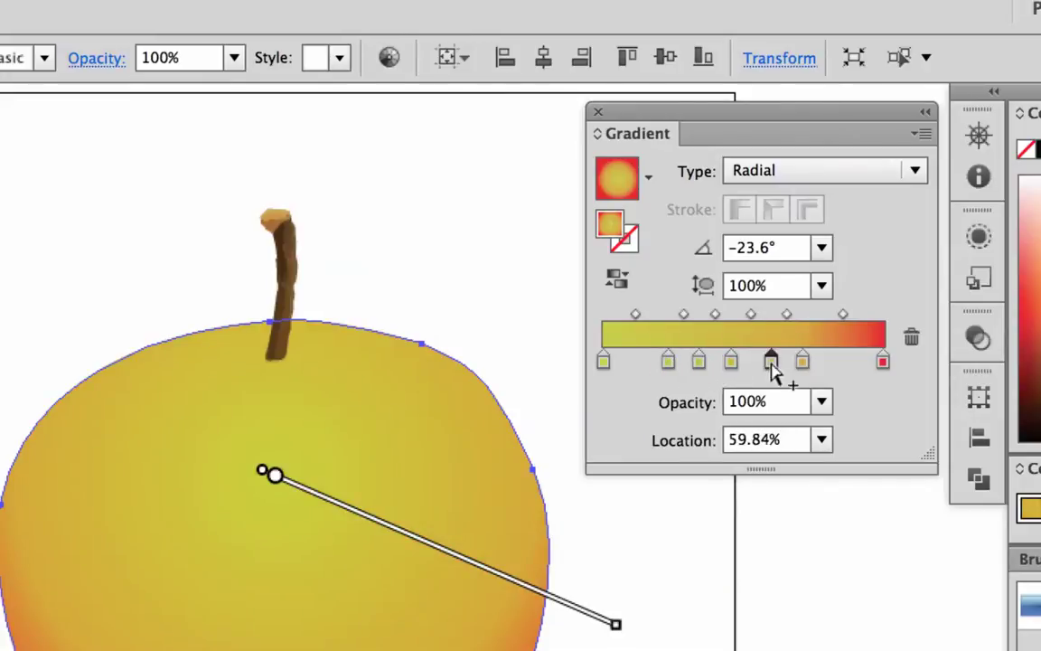
Step: Make the 45.57% stop red and a neighbouring stop dark red, then select the 23.11% stop
click(731, 361)
double_click(731, 361)
click(730, 451)
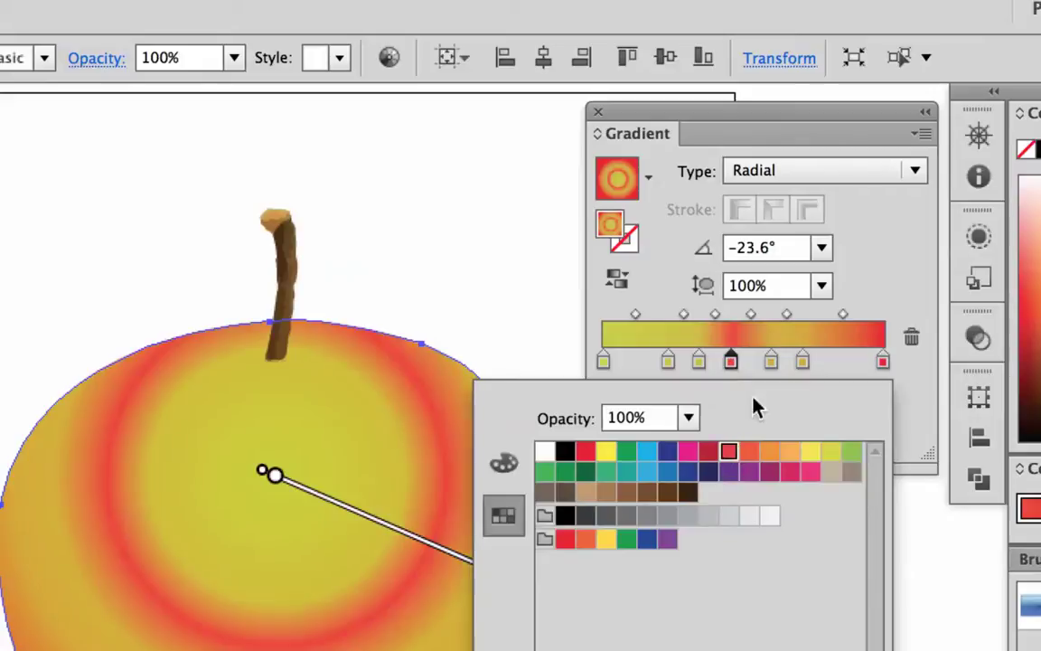
double_click(699, 361)
click(706, 452)
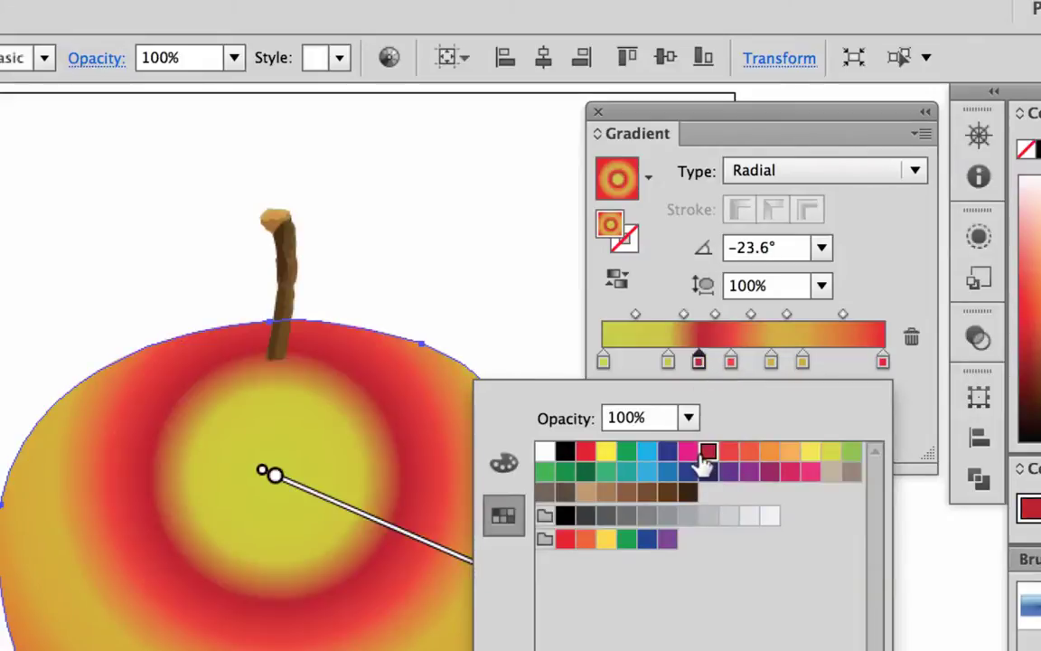
click(668, 362)
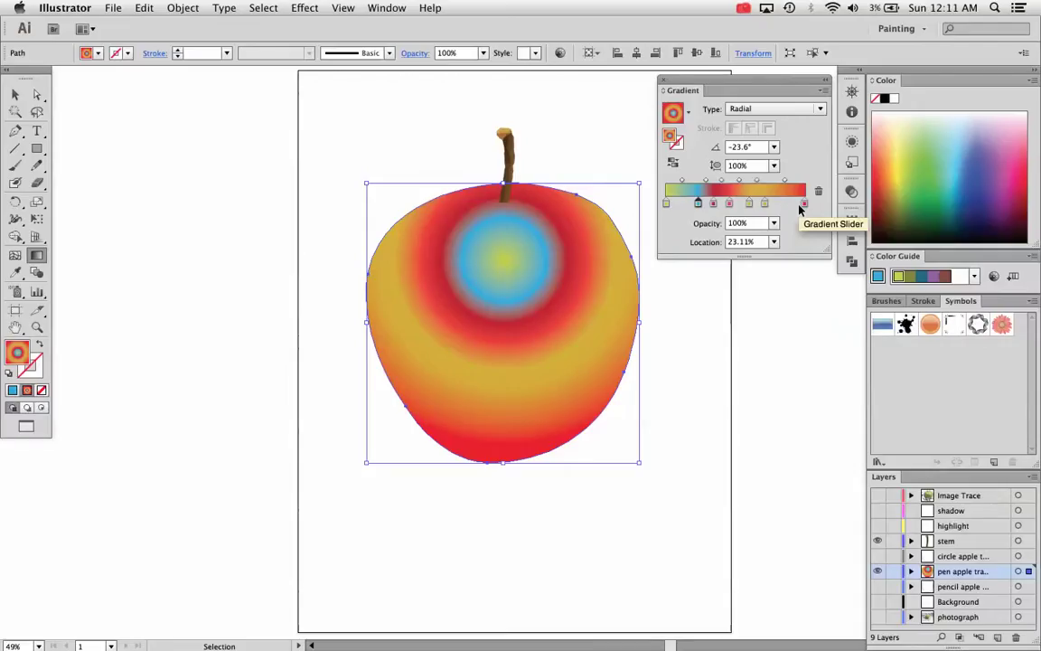
Step: Push the blue stop toward the apple's outer edge and shift the red stop to tighten the ring
key(g)
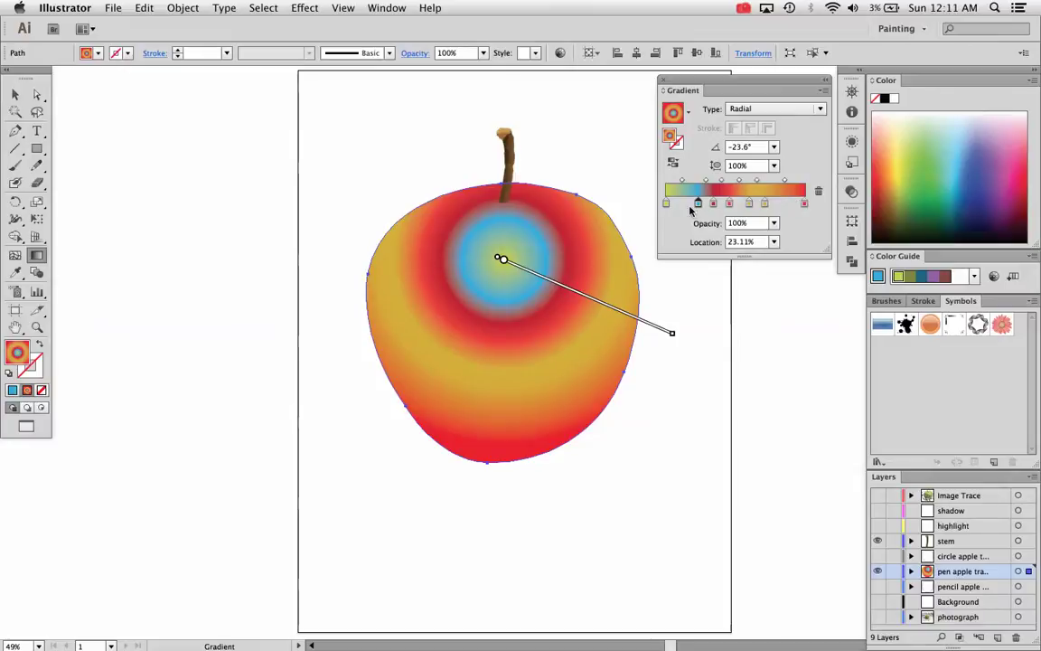
drag(700, 207, 784, 204)
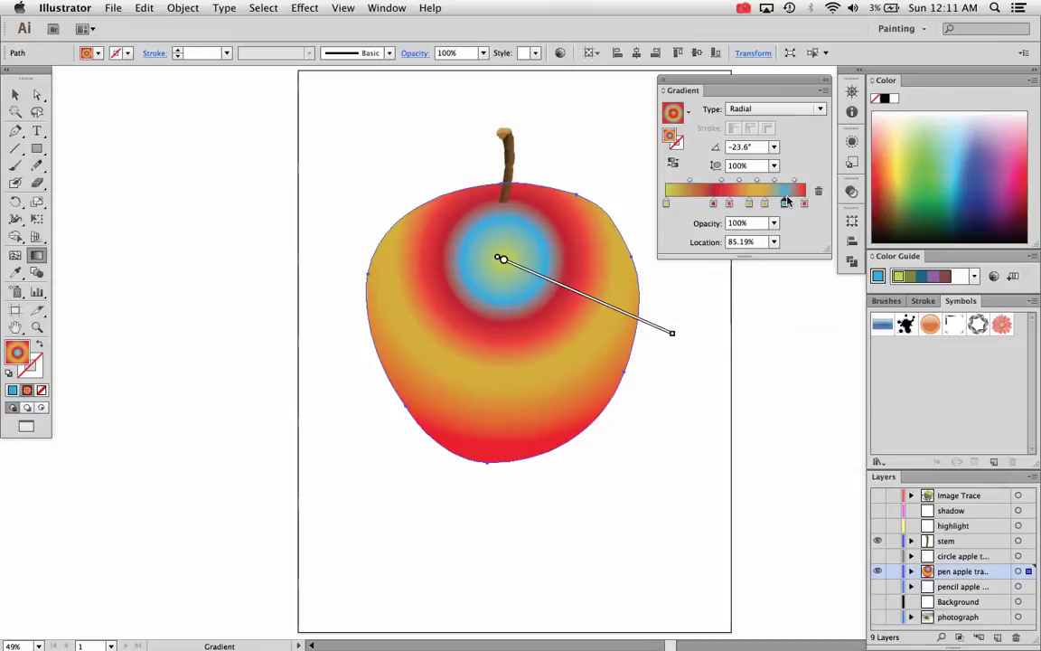
mouse_move(713, 205)
mouse_down()
mouse_move(700, 204)
mouse_move(720, 204)
mouse_up()
click(730, 204)
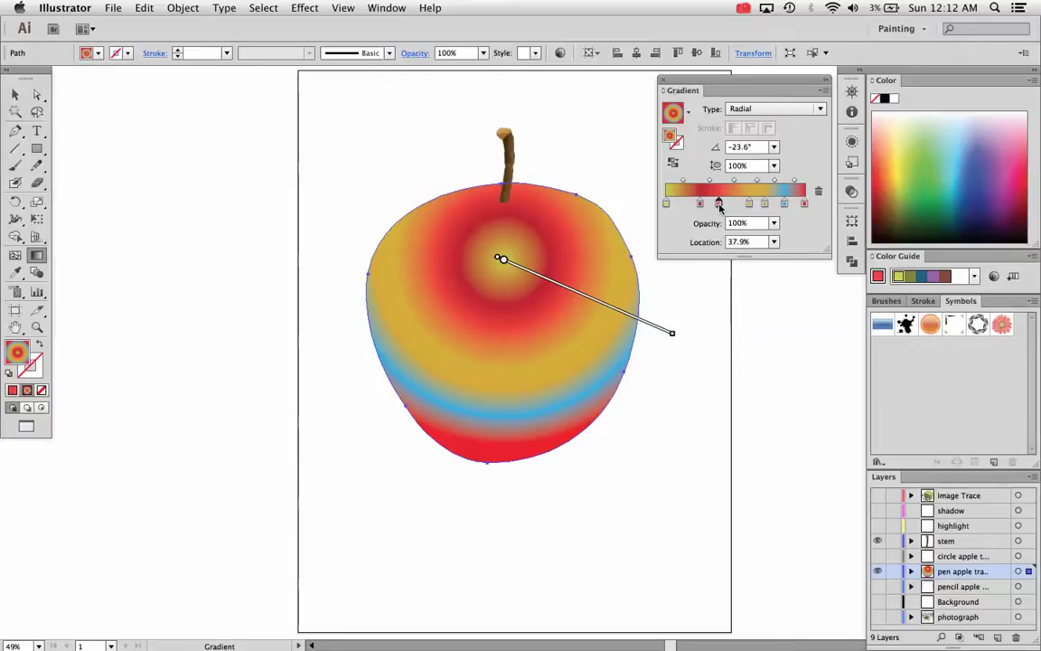
Step: Drag three extra stops off the slider, leaving only the yellow and red end stops
drag(719, 205, 721, 240)
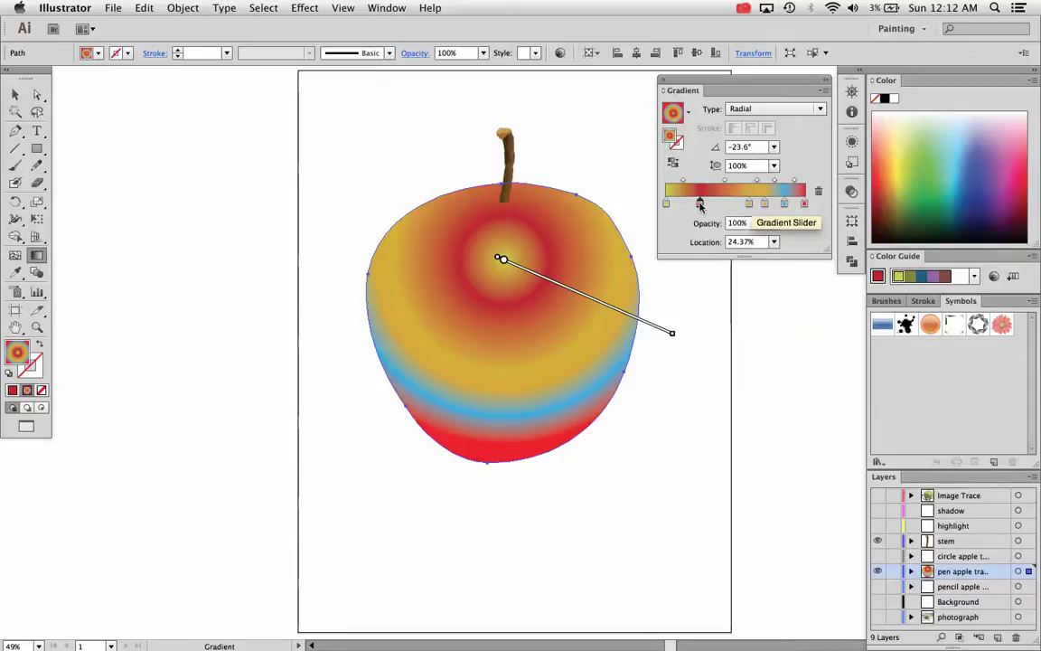
drag(699, 203, 624, 222)
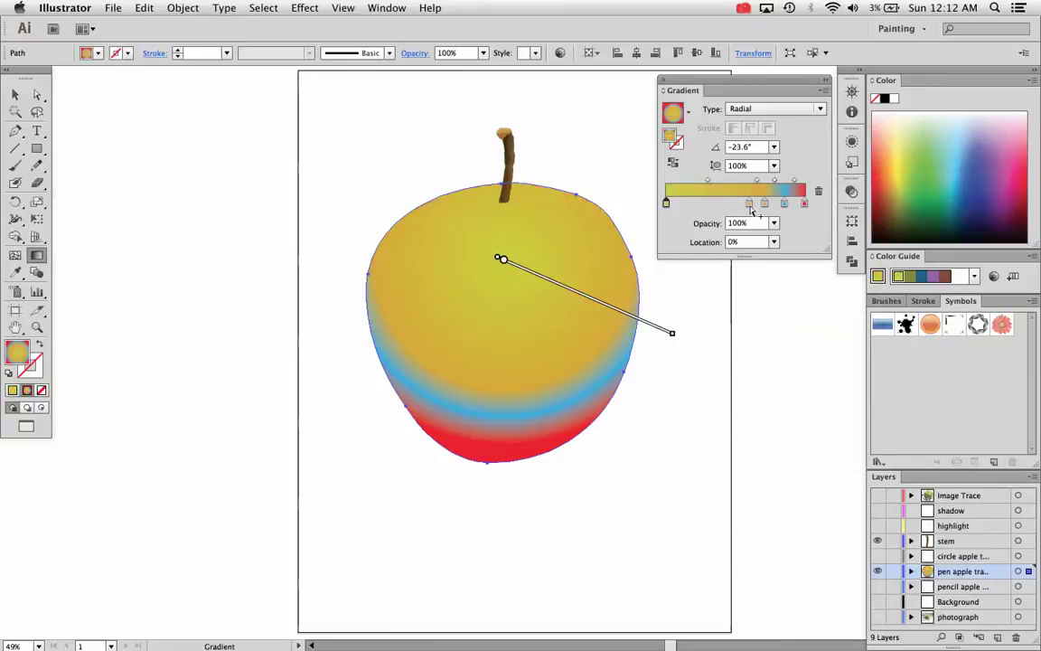
drag(748, 202, 784, 271)
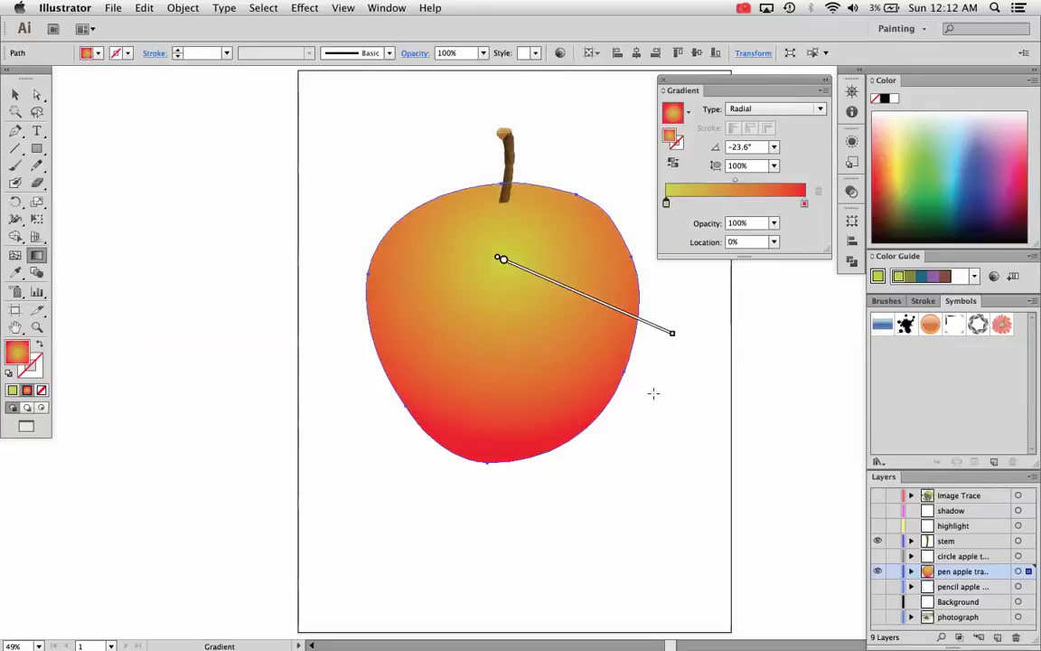
mouse_move(611, 316)
Step: Show the Swatches panel from the Window menu, scrolled to the top of the swatch list
click(383, 8)
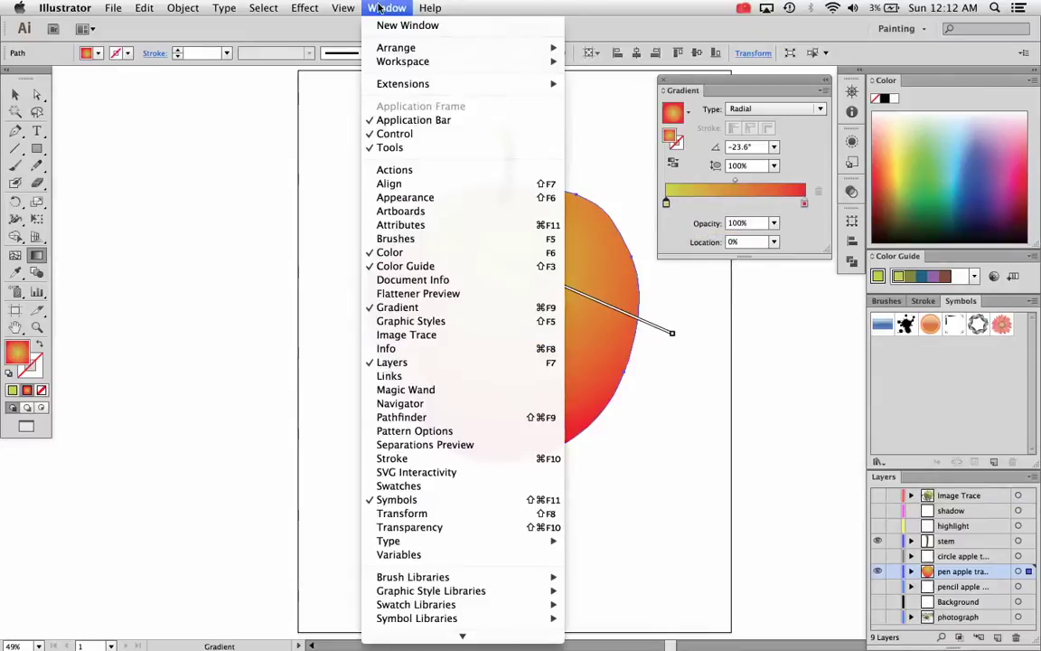
click(401, 487)
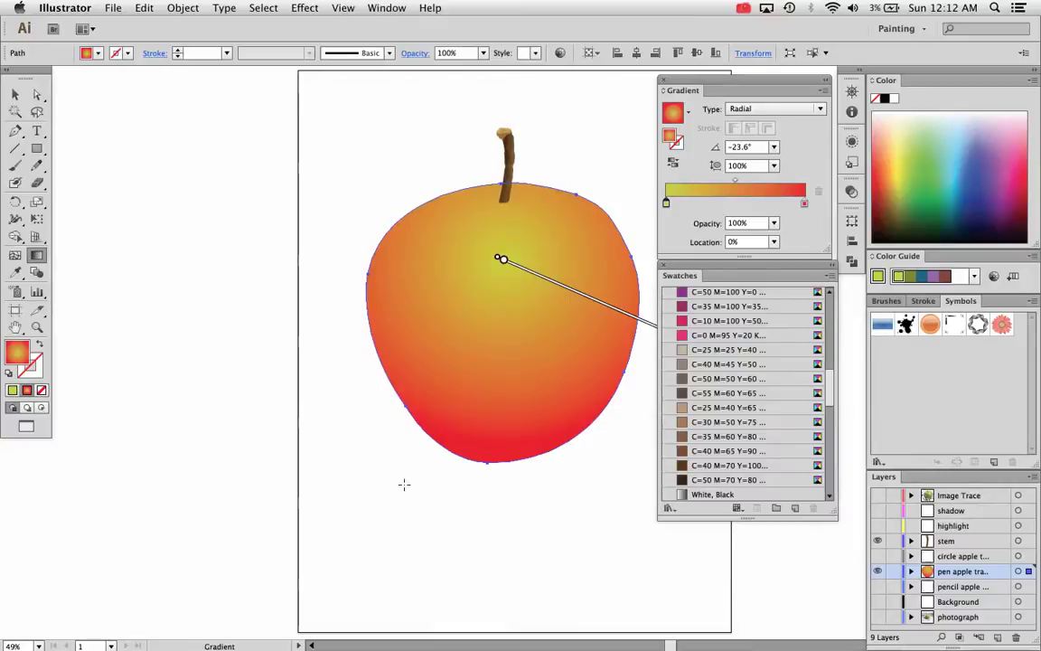
scroll(747, 366, up, 5)
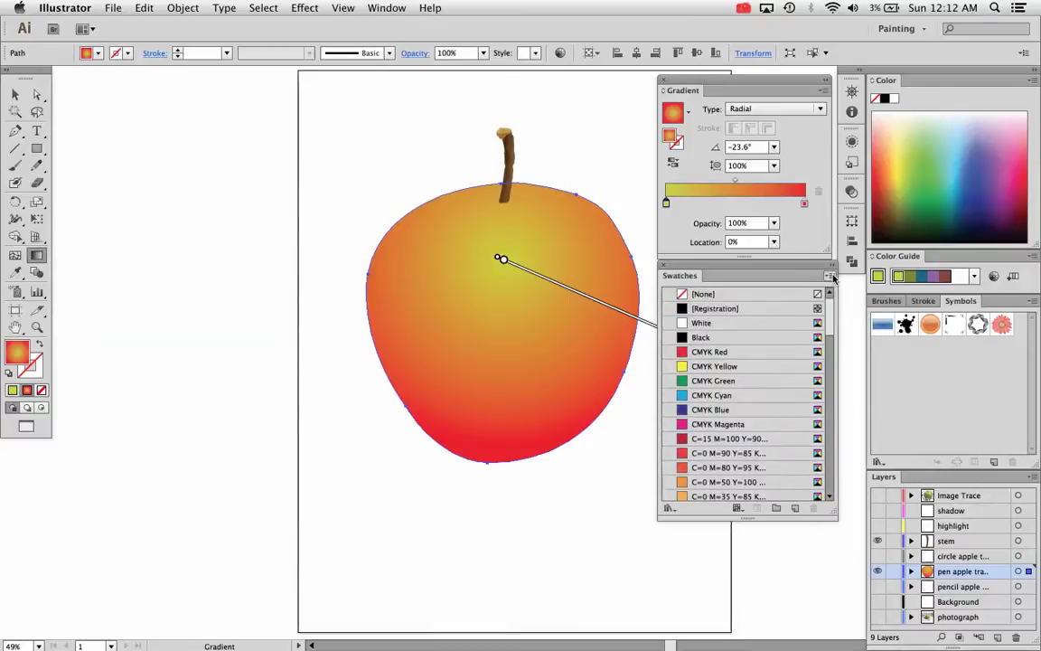
Step: Go through the Swatches panel menu to Open Swatch Library > Gradients > Fruits and Vegetables
click(669, 509)
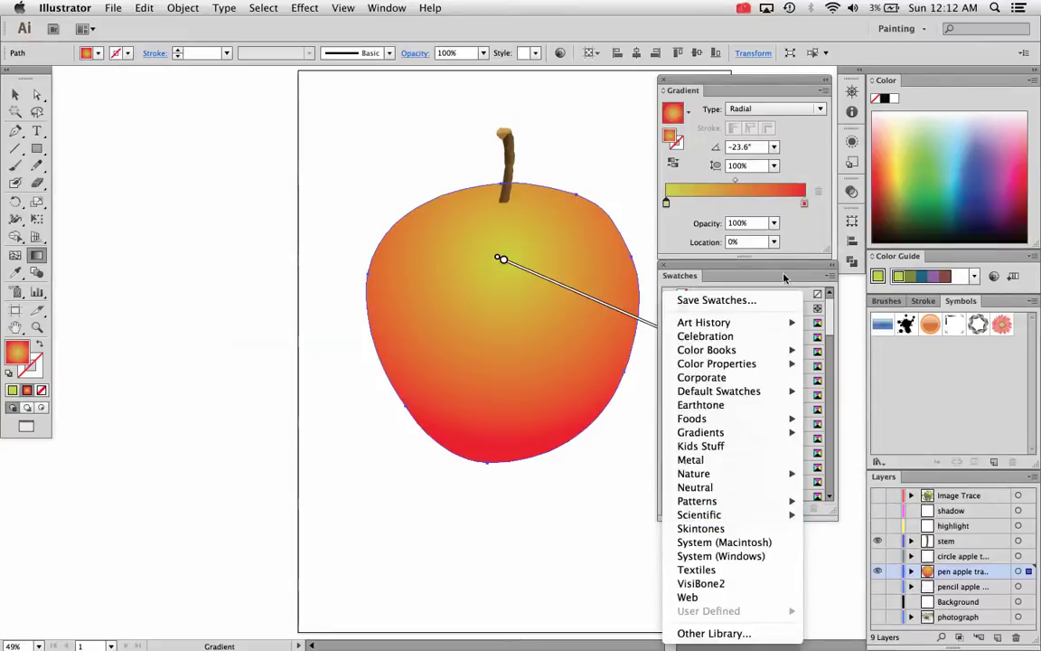
click(708, 242)
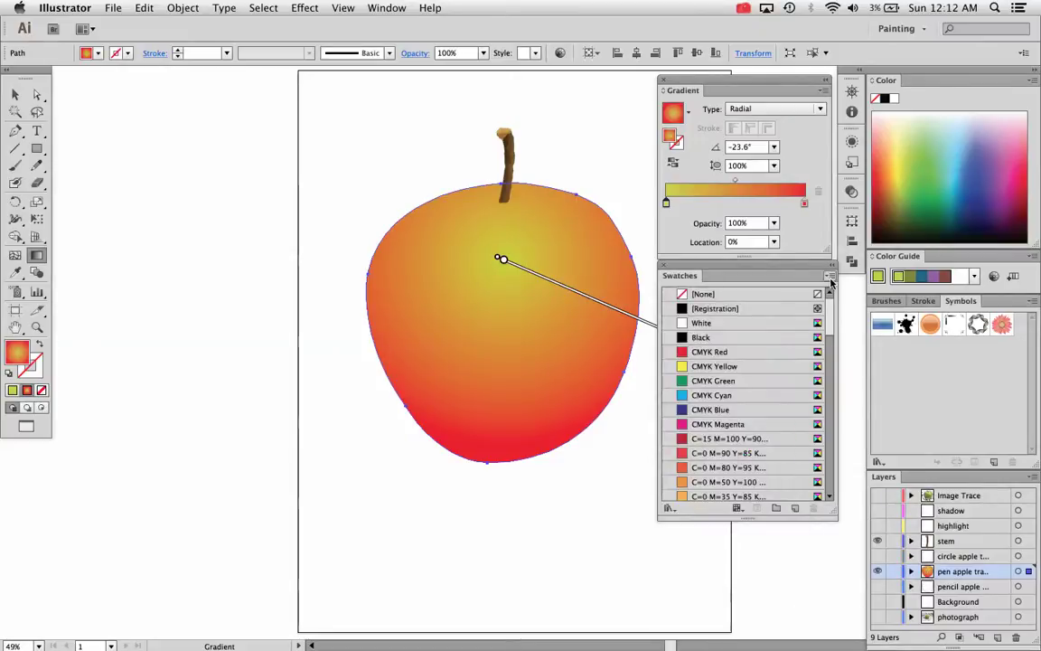
click(831, 277)
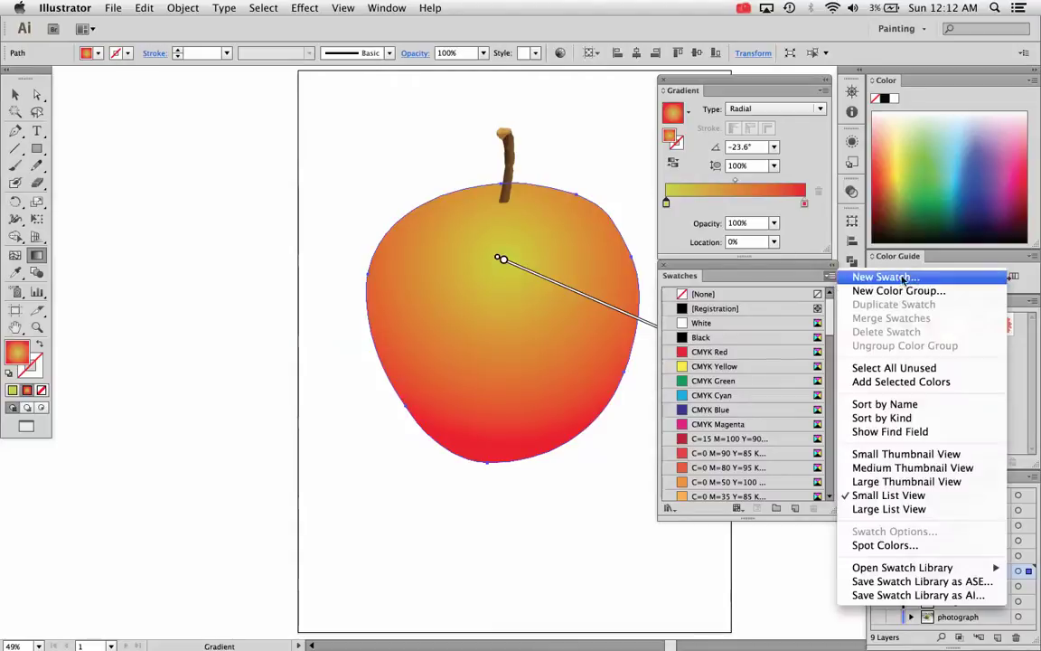
mouse_move(905, 567)
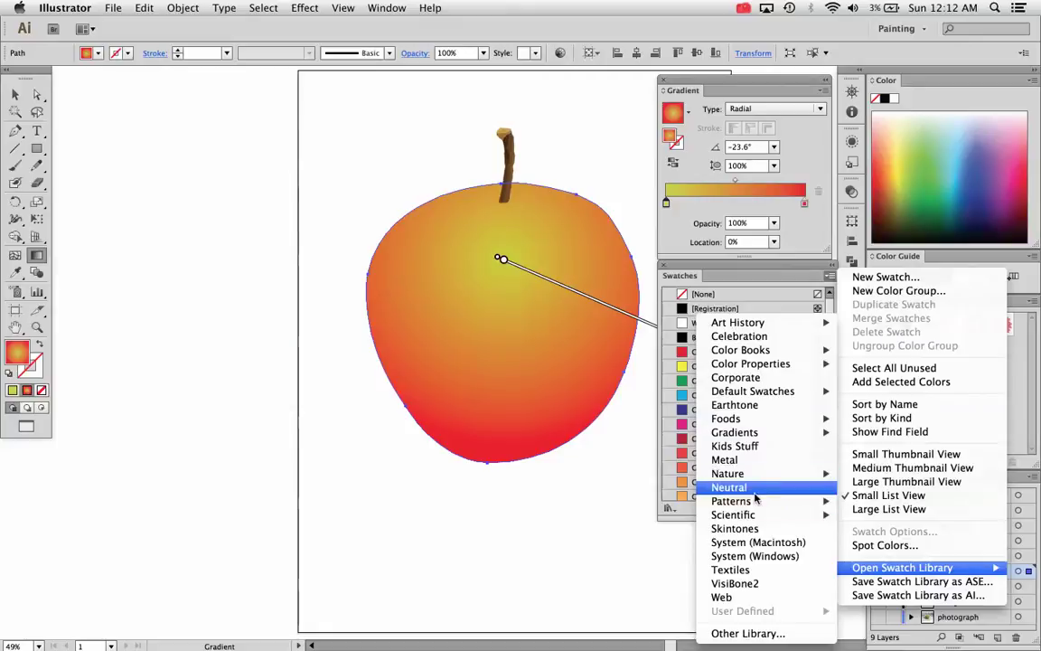
mouse_move(753, 504)
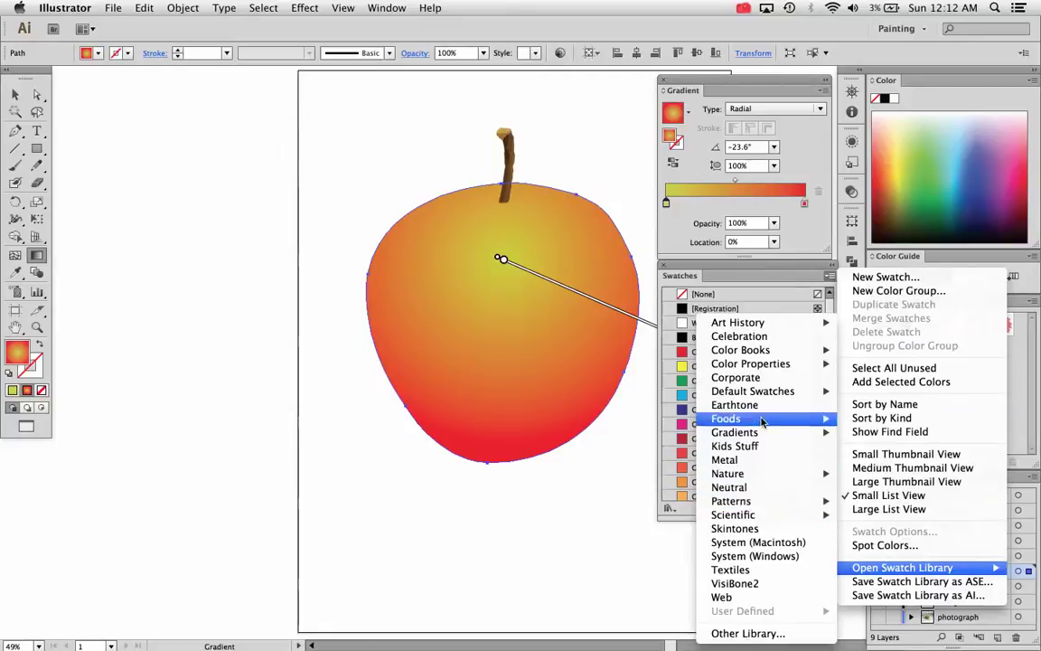
mouse_move(757, 435)
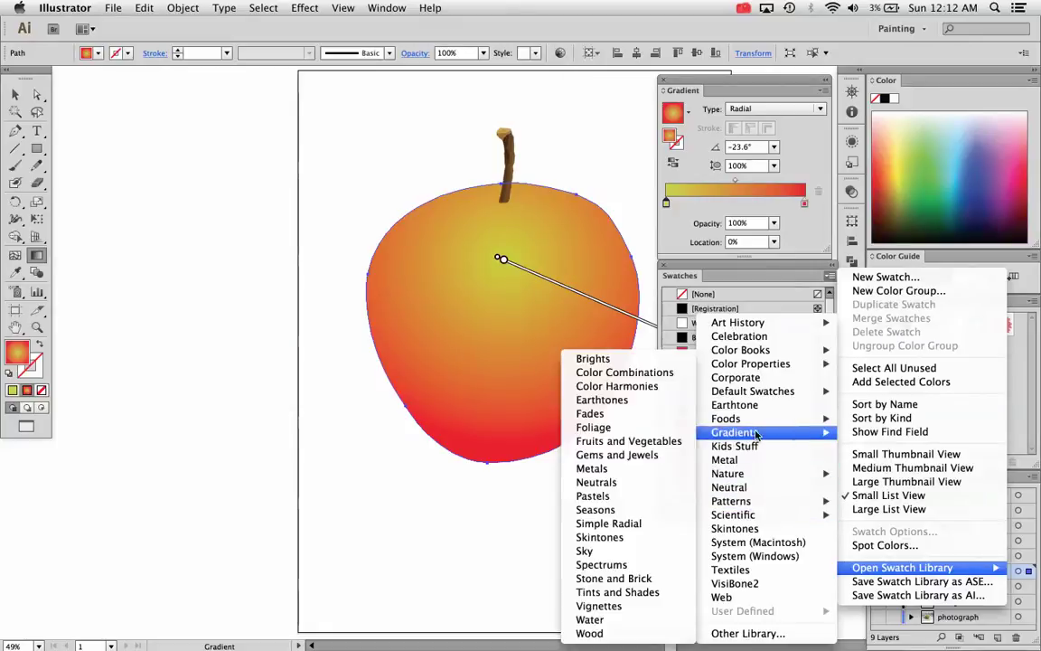
Step: Preview Tomato, Carrot, Red Pepper, Mushroom and Plum, apply the Apple gradient, then close the library
click(634, 443)
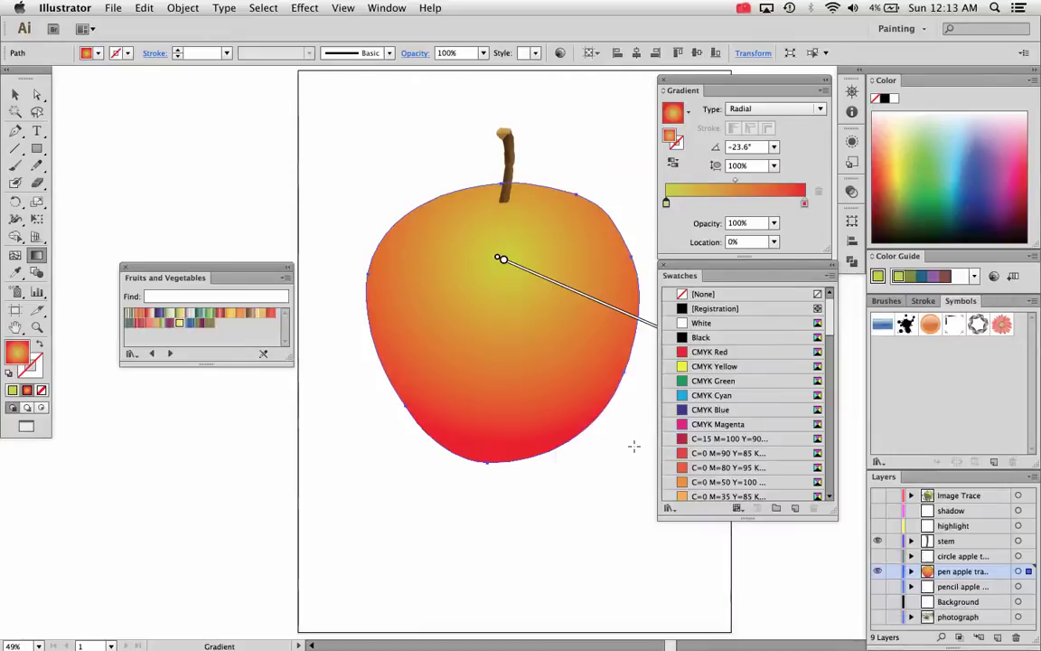
click(267, 314)
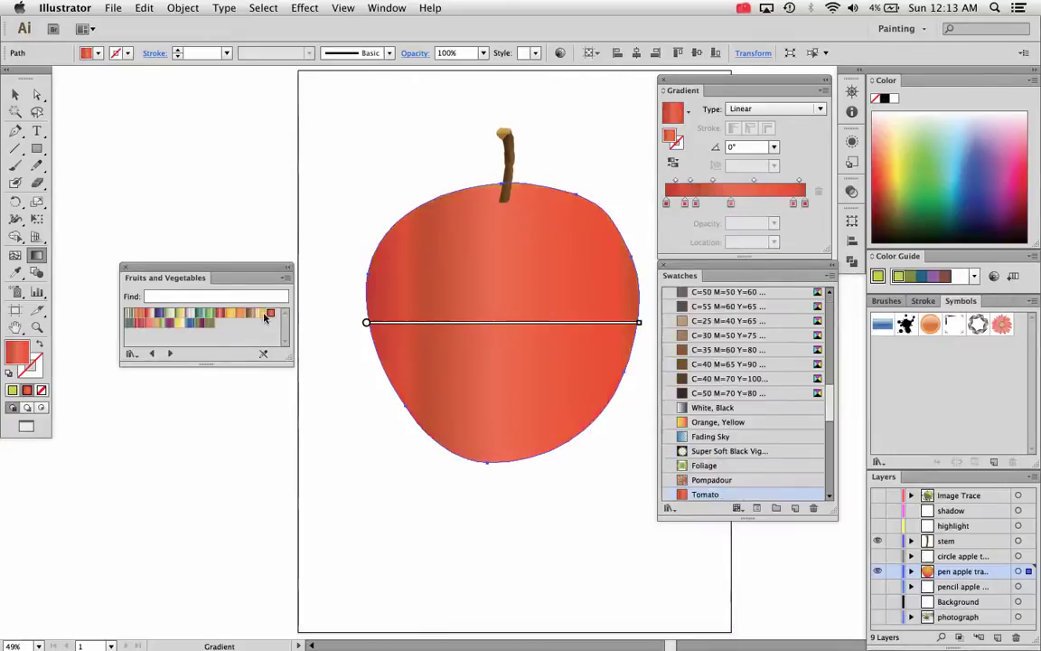
shift+click(234, 314)
click(220, 314)
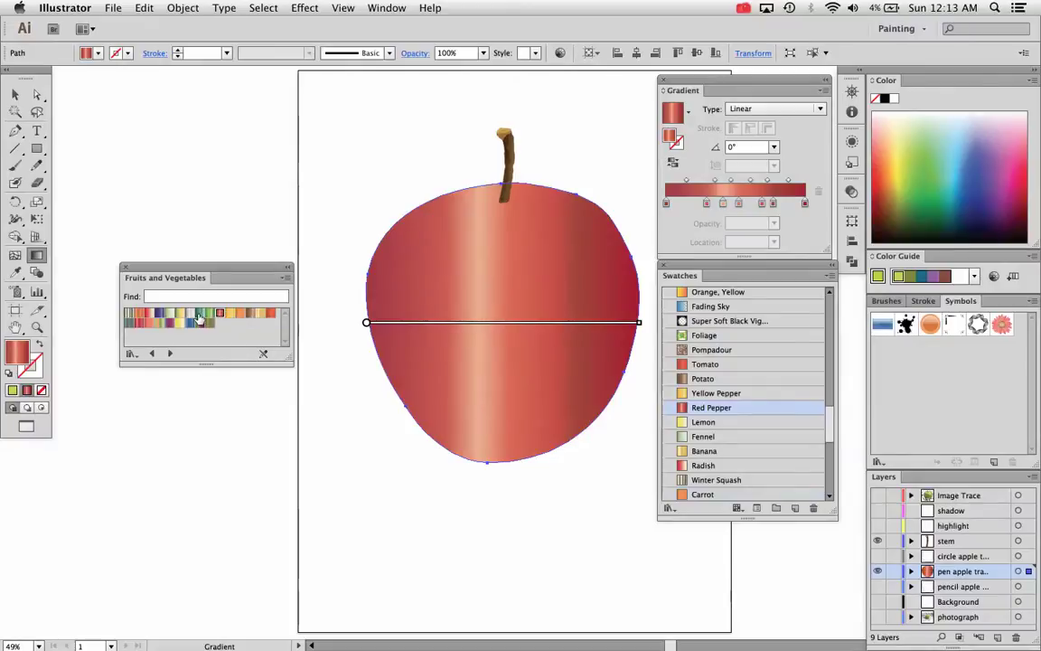
click(188, 322)
click(169, 322)
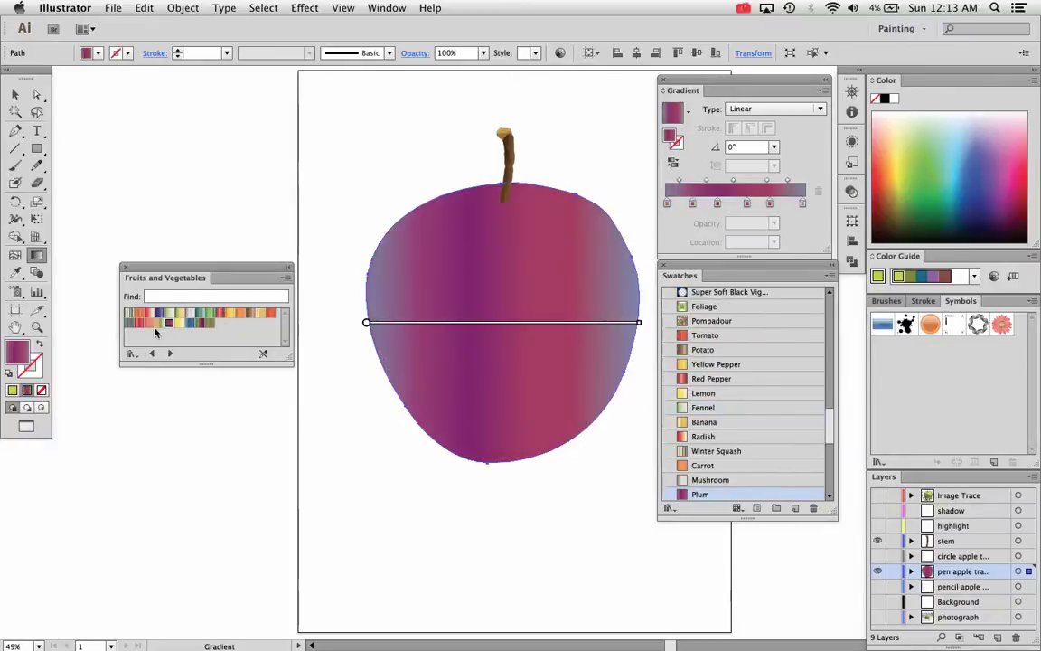
click(139, 323)
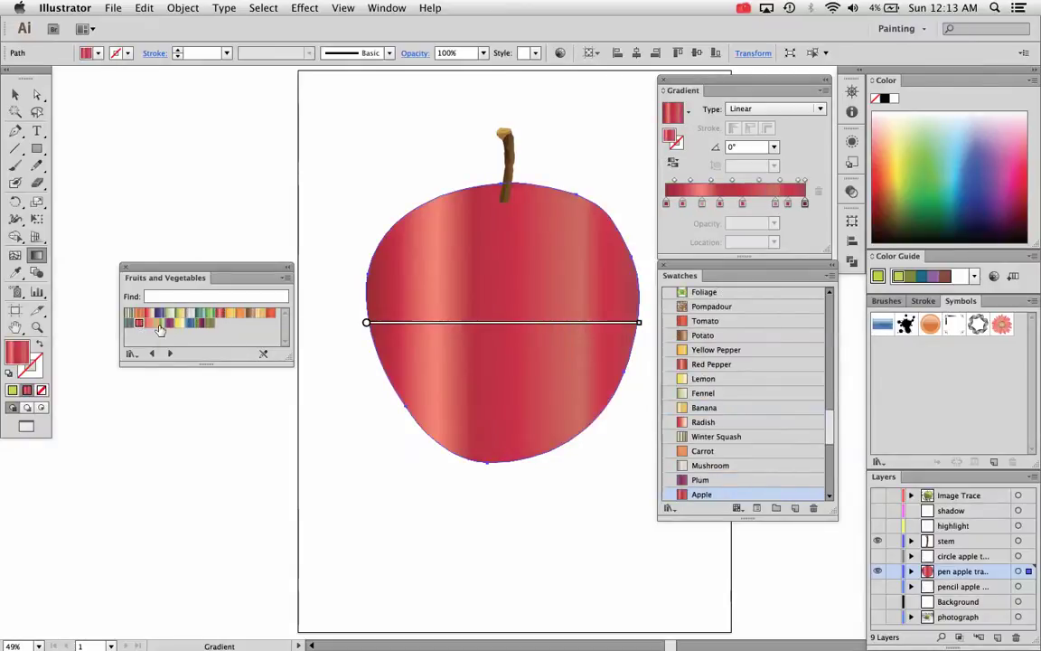
click(126, 268)
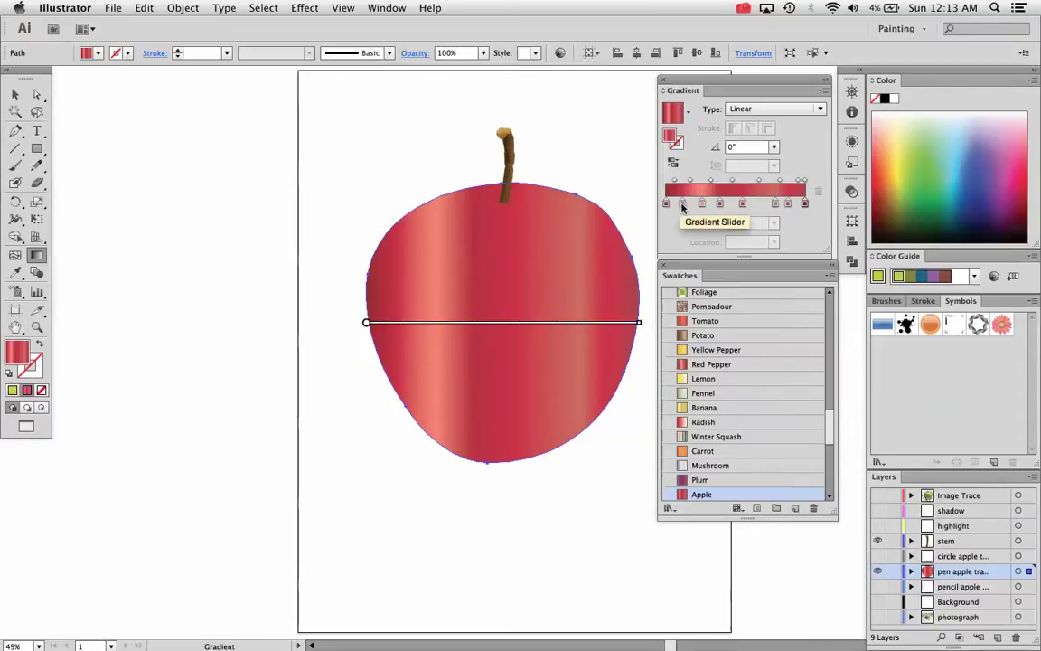
Step: Remove one colour stop from the Apple gradient and change its type to Radial
drag(683, 203, 666, 203)
click(770, 110)
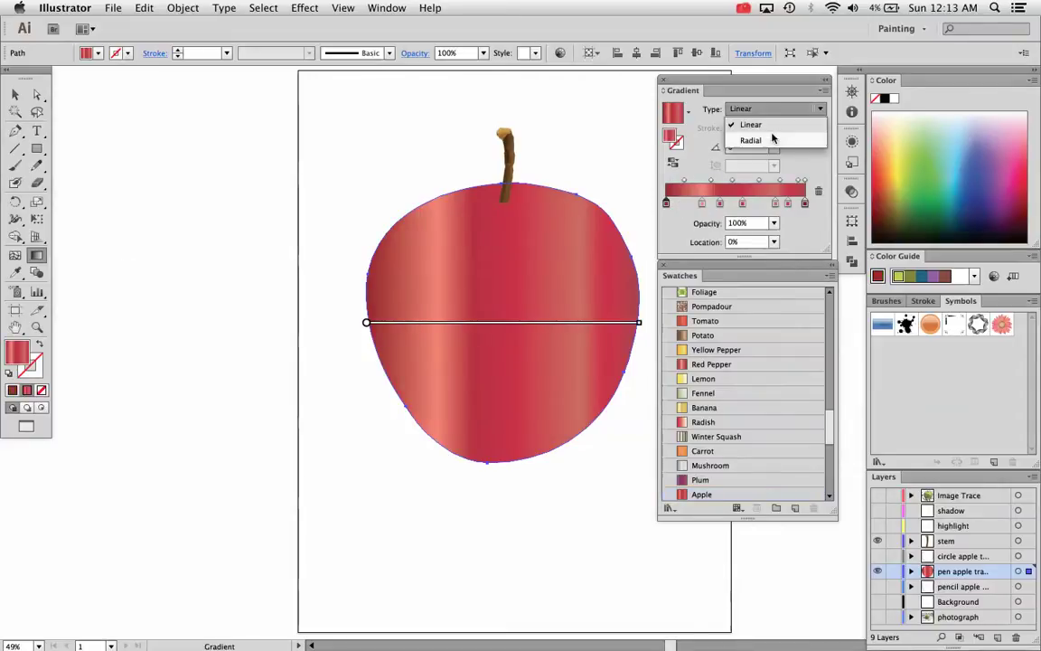
click(774, 136)
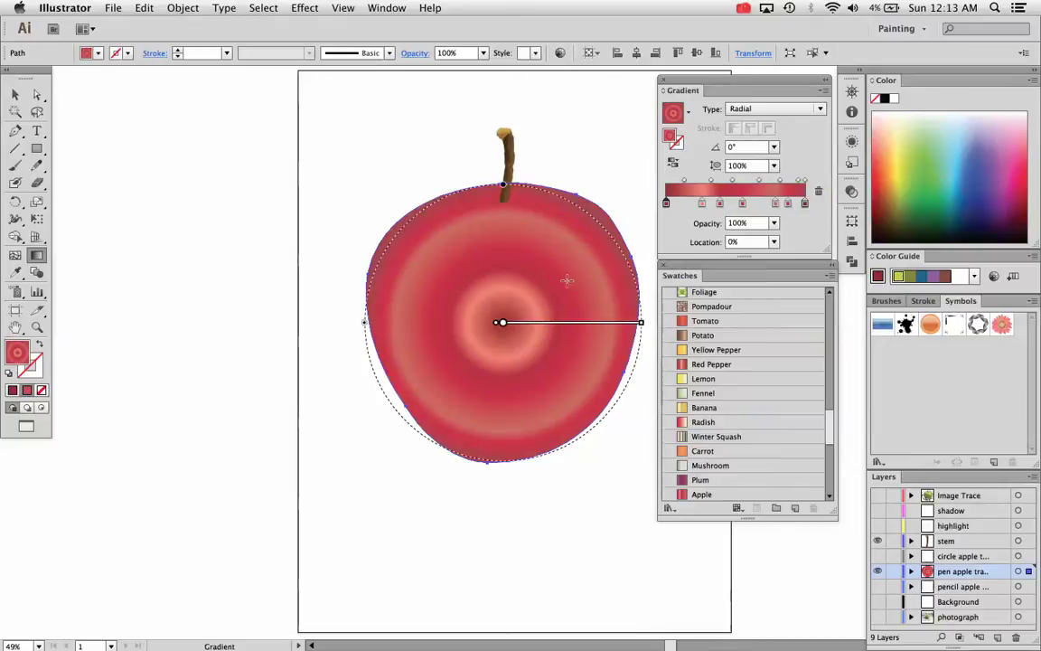
Step: Redraw the radial gradient so its pale highlight centres on the apple's upper right
mouse_move(529, 269)
mouse_down()
mouse_move(579, 231)
mouse_move(383, 407)
mouse_move(414, 372)
mouse_up()
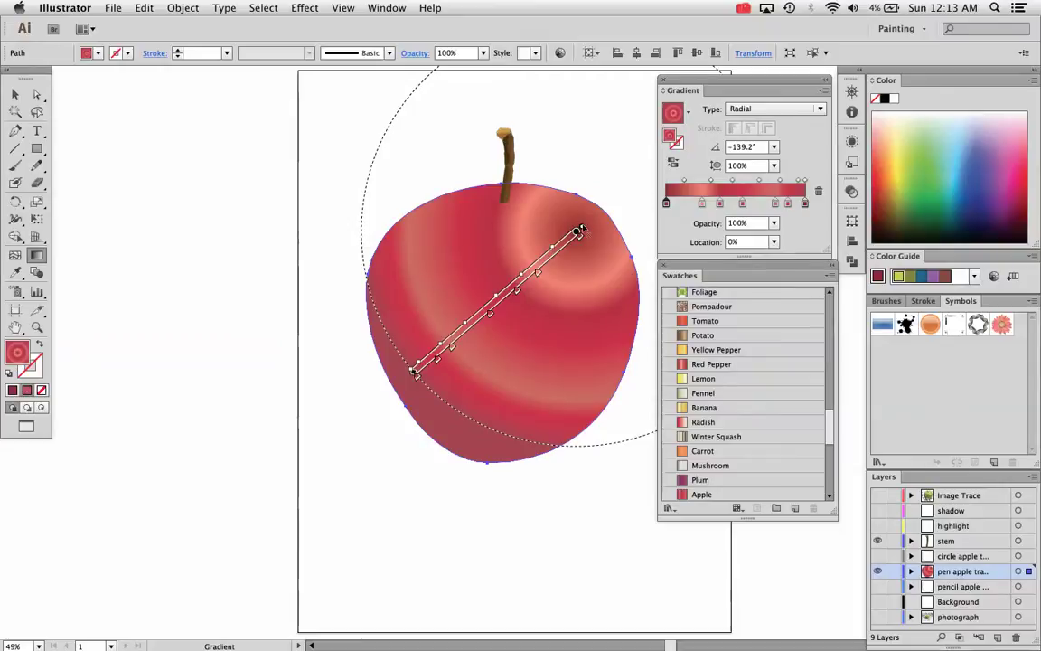
drag(579, 231, 540, 262)
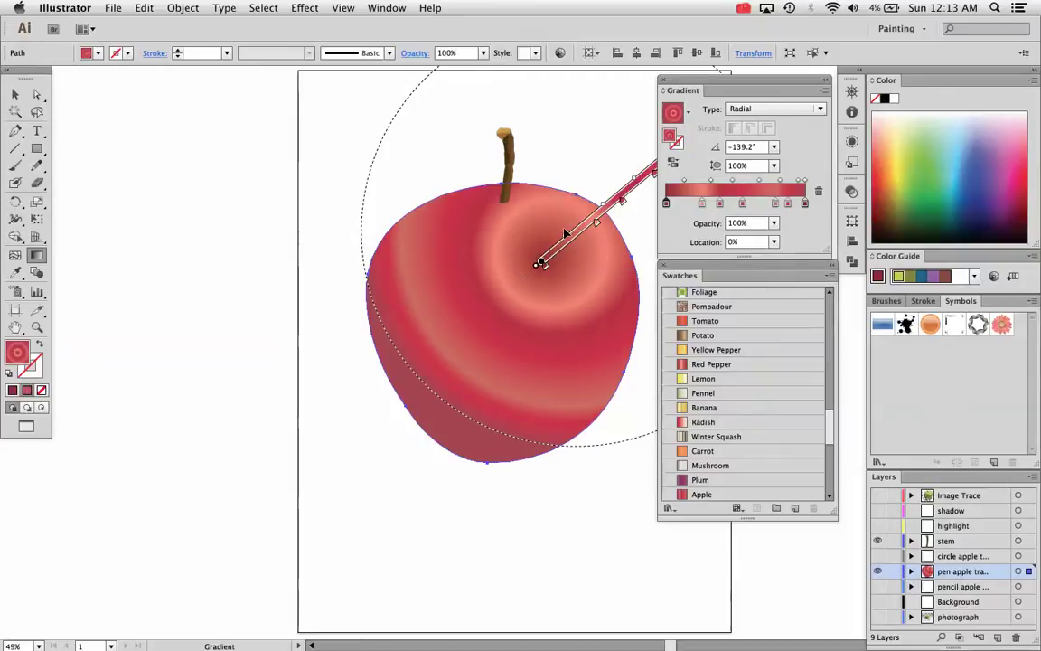
mouse_move(563, 220)
mouse_down()
mouse_move(469, 326)
mouse_move(449, 331)
mouse_up()
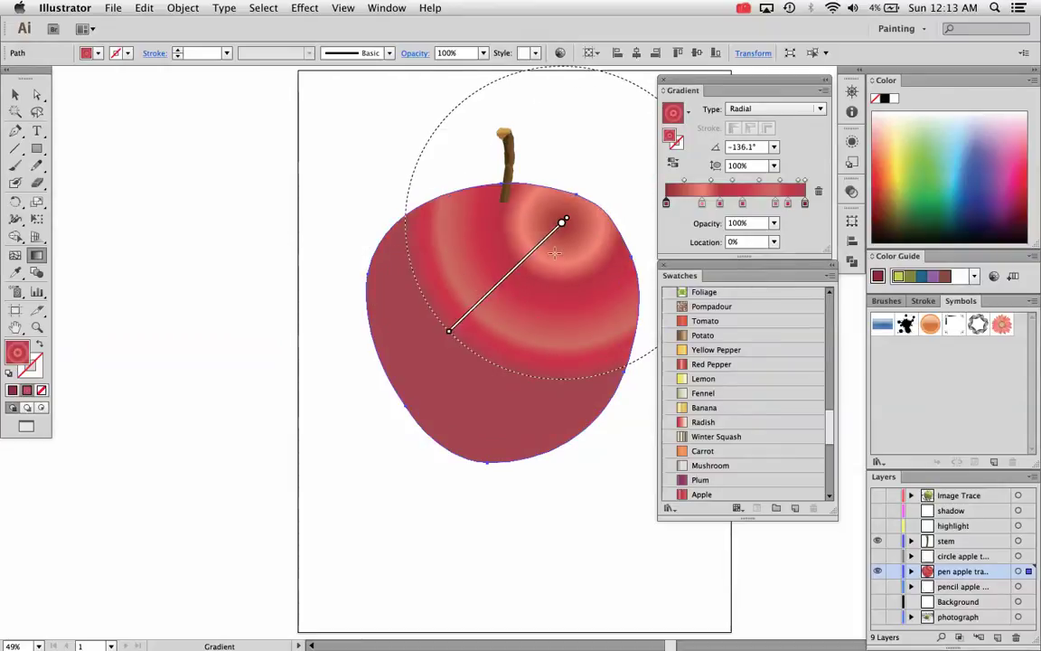
mouse_move(563, 271)
mouse_down()
mouse_move(432, 371)
mouse_move(425, 395)
mouse_up()
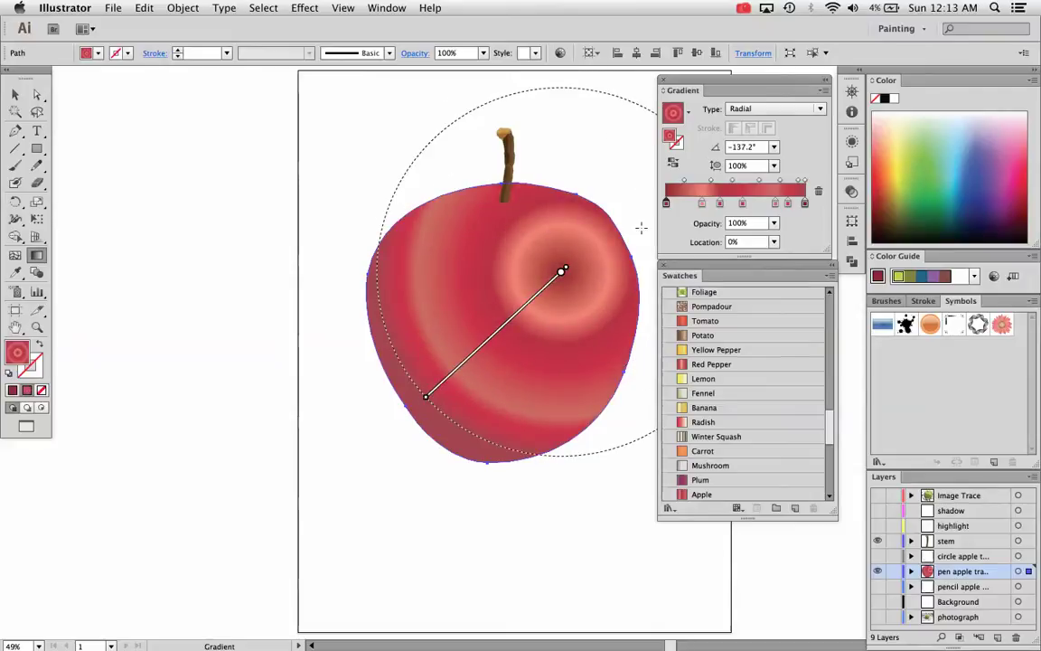
Step: Drag the extra colour stops off the slider and move the blend midpoint to 66.7%
drag(717, 203, 644, 243)
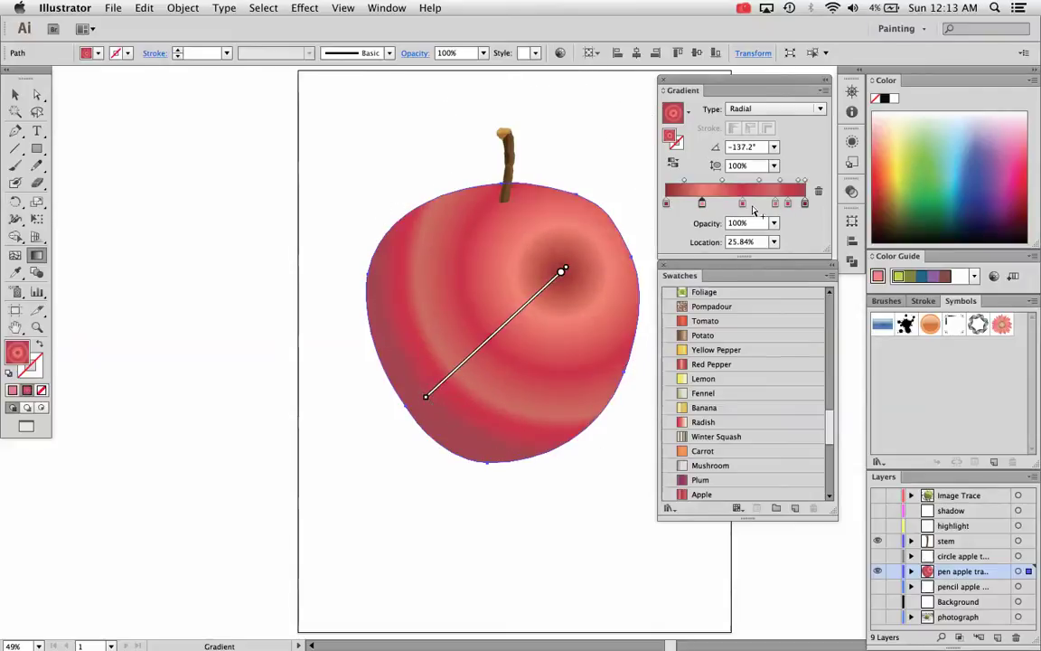
drag(743, 204, 744, 254)
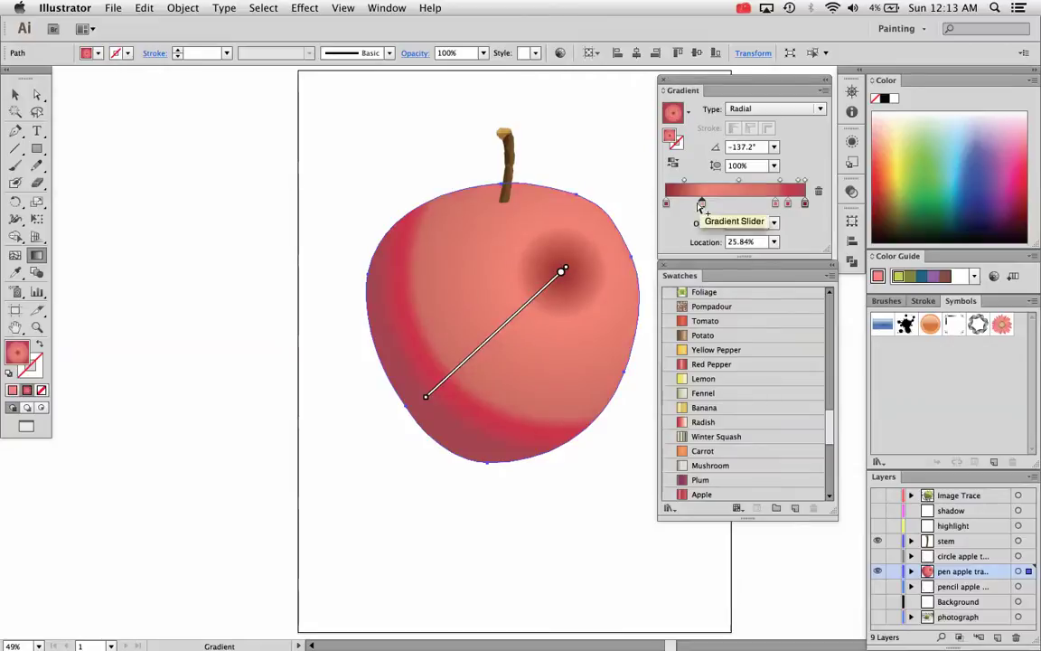
drag(702, 203, 624, 185)
click(666, 202)
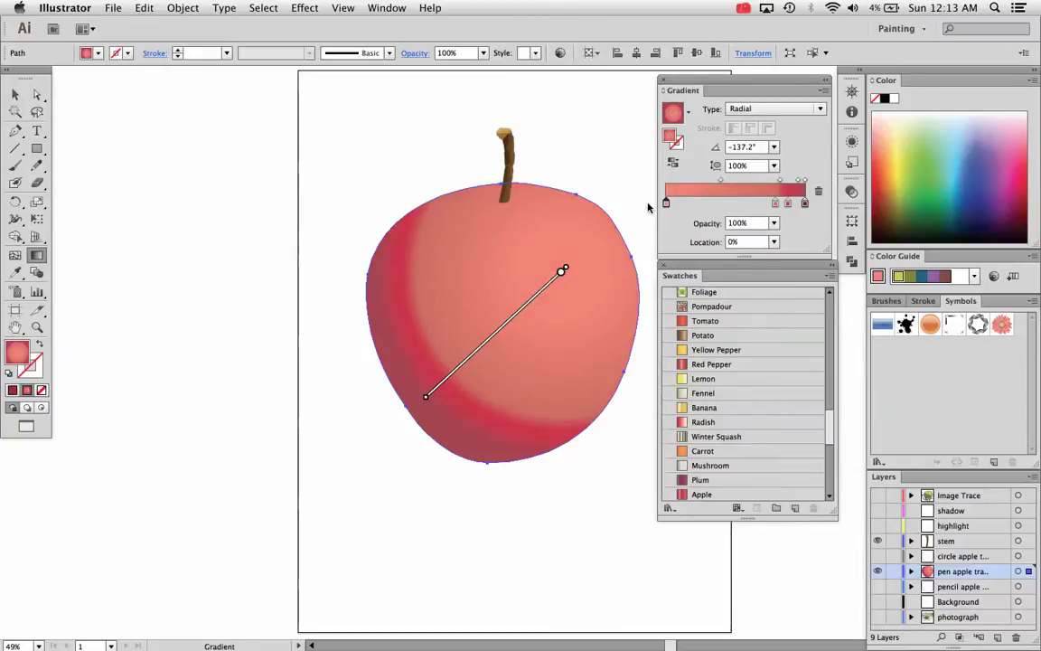
drag(774, 203, 663, 183)
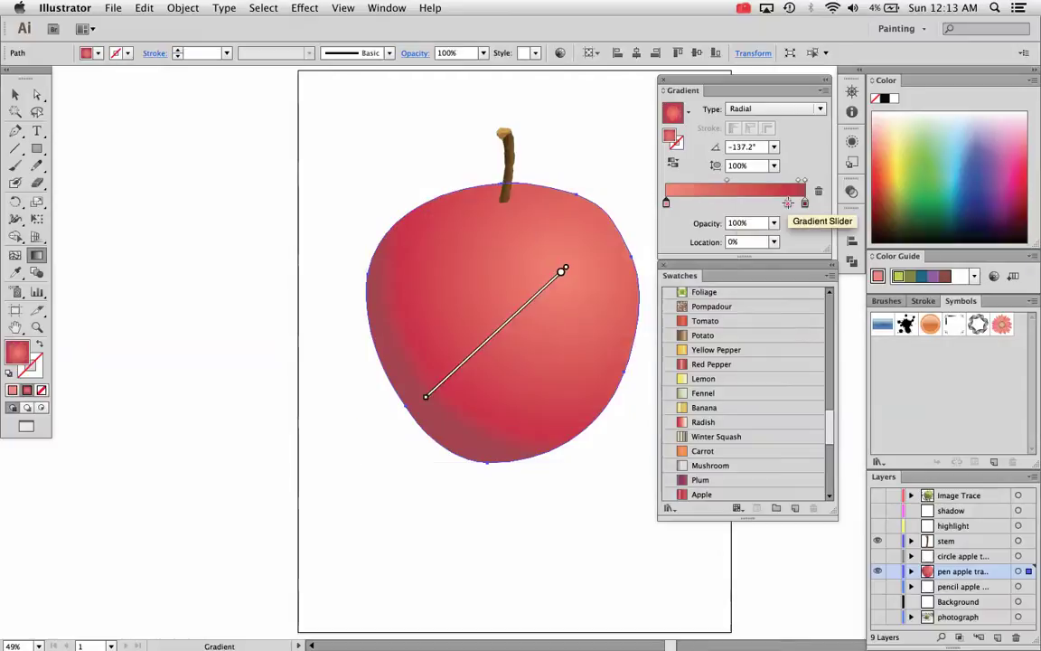
click(727, 180)
mouse_move(728, 183)
mouse_down()
mouse_move(771, 182)
mouse_move(615, 181)
mouse_move(744, 183)
mouse_up()
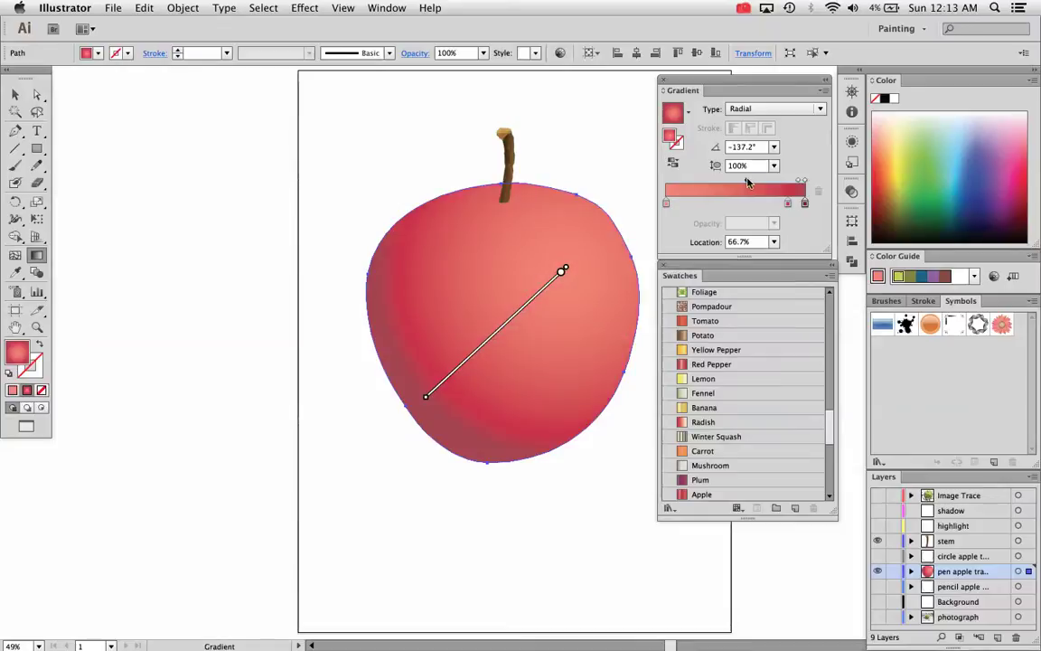
Step: Switch to the Selection tool and click empty pasteboard to deselect the apple
click(15, 94)
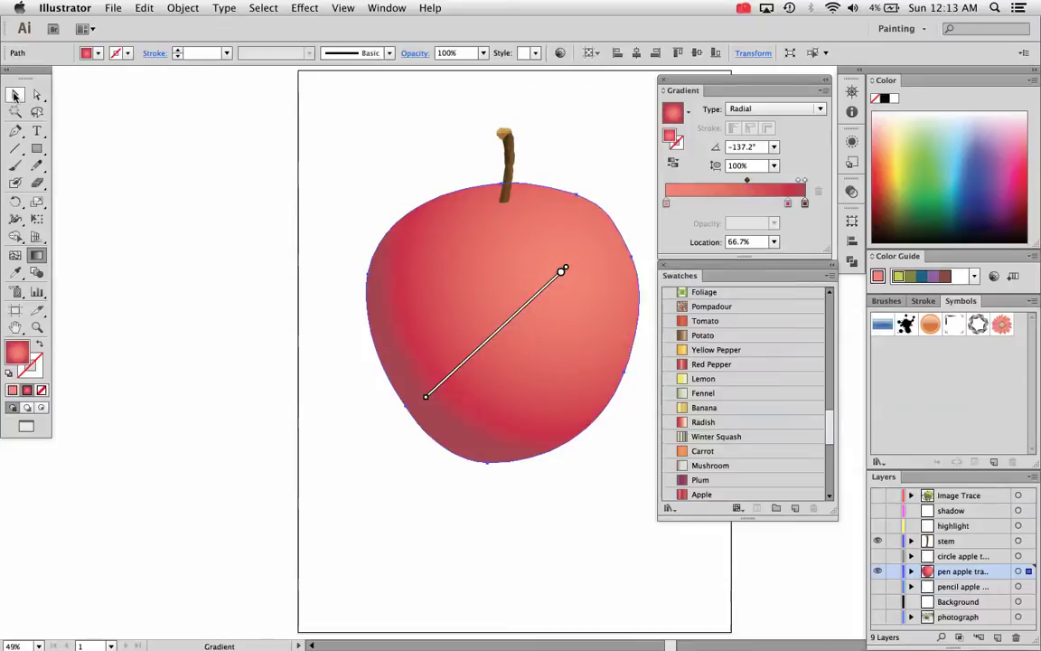
click(239, 262)
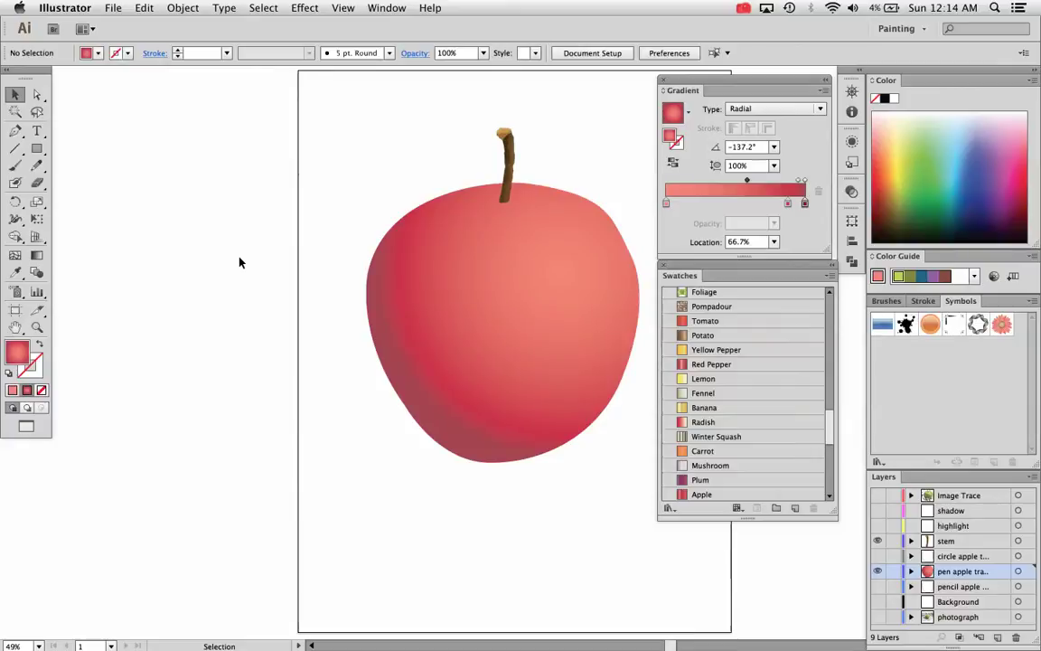